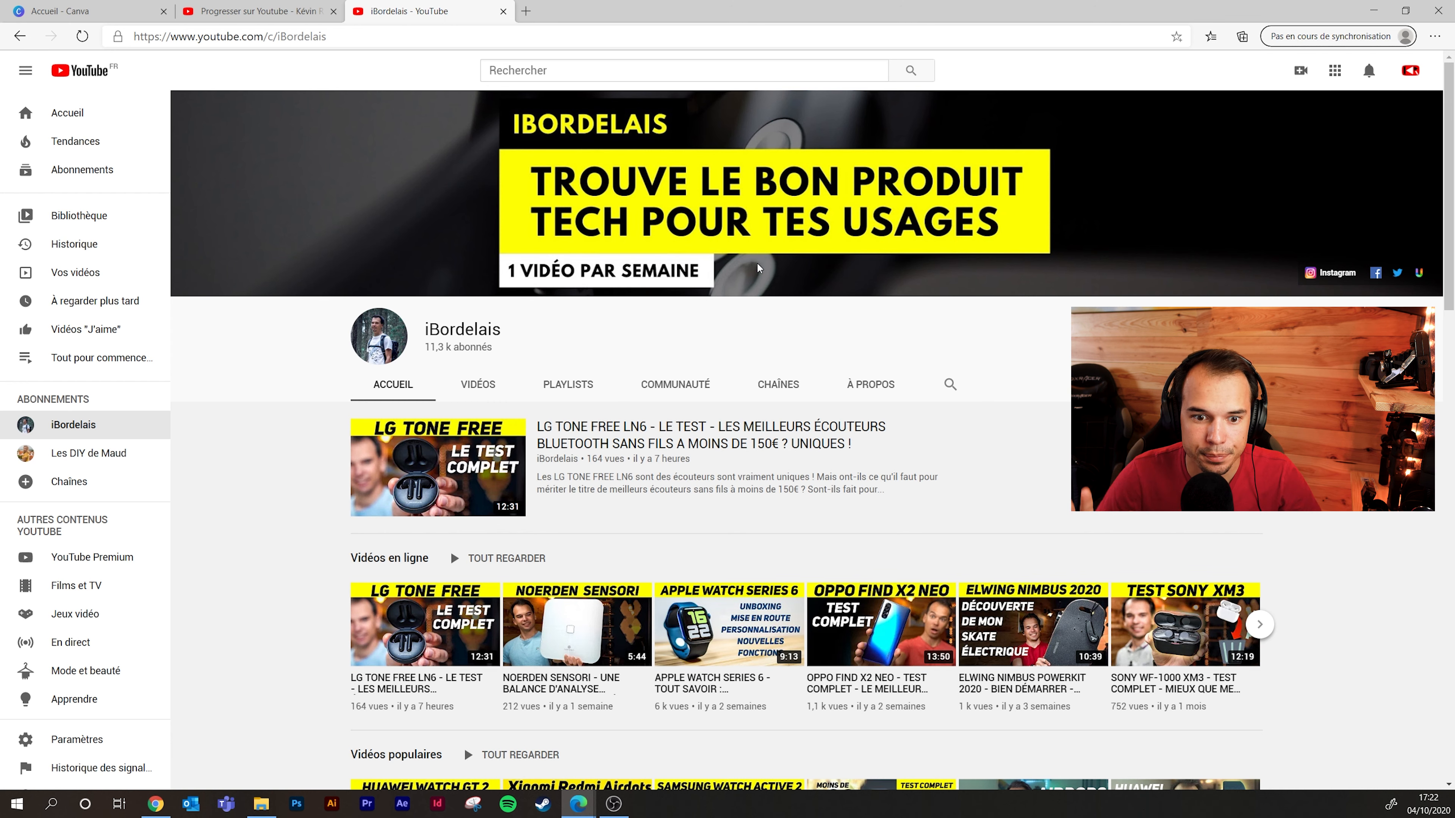
Switch to Canva and create a new blank YouTube channel art design (Illustration de chaîne YouTube, 2560 × 1440 px)
{"action": "key", "text": "ctrl+shift+Tab"}
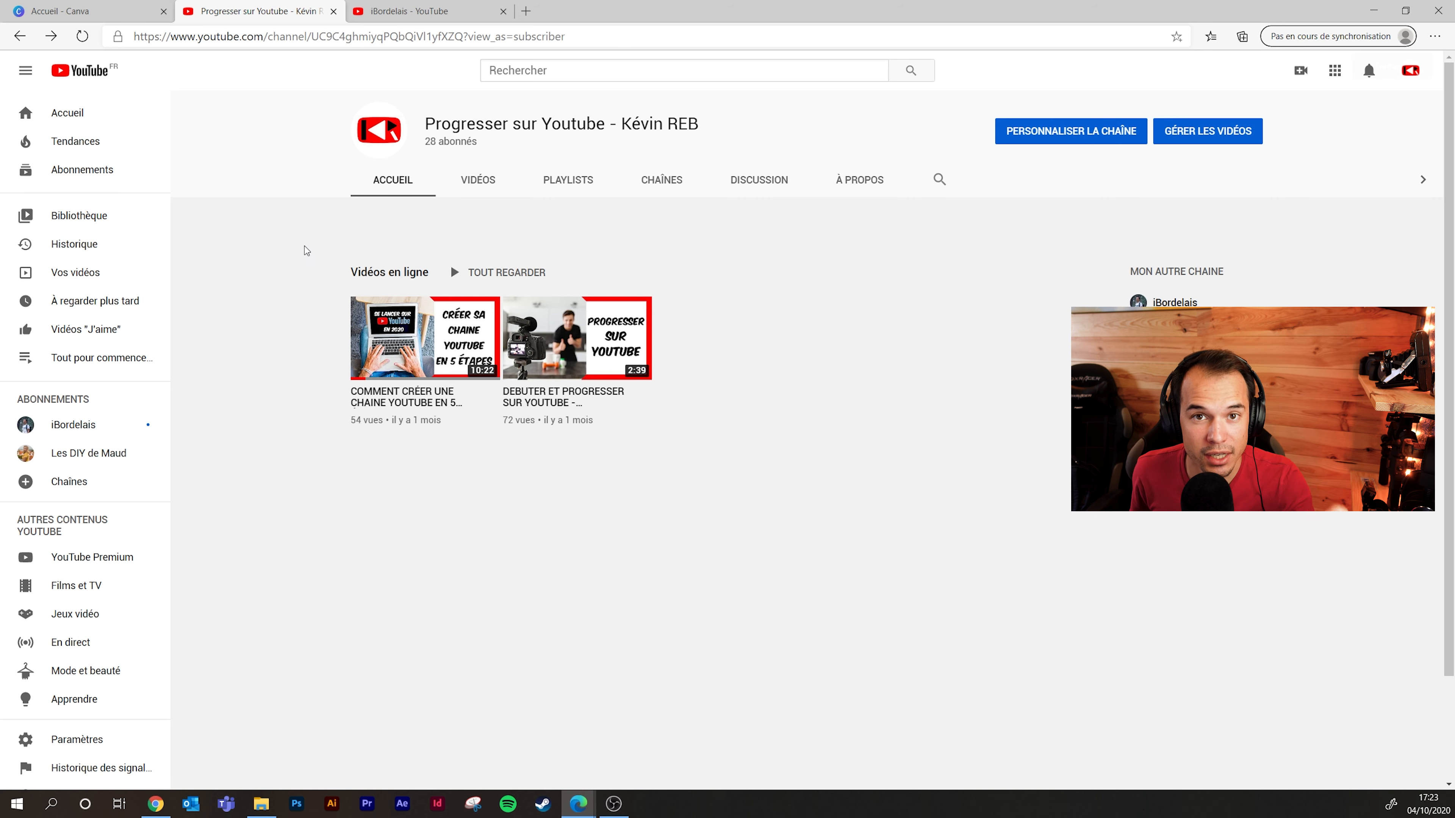
{"action": "left_click", "coordinate": [86, 11]}
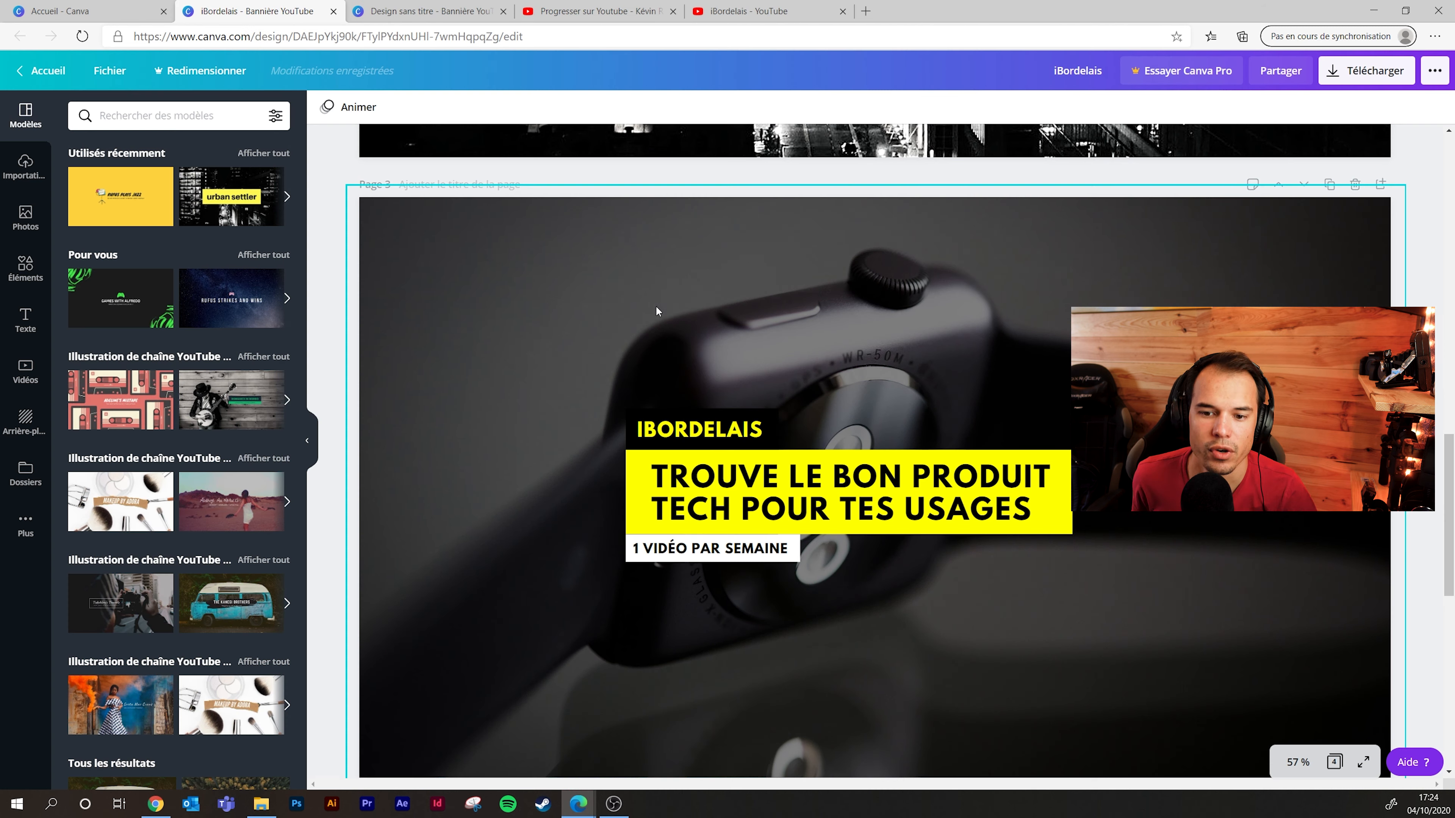
{"action": "scroll", "coordinate": [568, 451], "scroll_direction": "down", "scroll_amount": 1}
{"action": "scroll", "coordinate": [568, 452], "scroll_direction": "up", "scroll_amount": 1}
{"action": "left_click", "coordinate": [389, 17]}
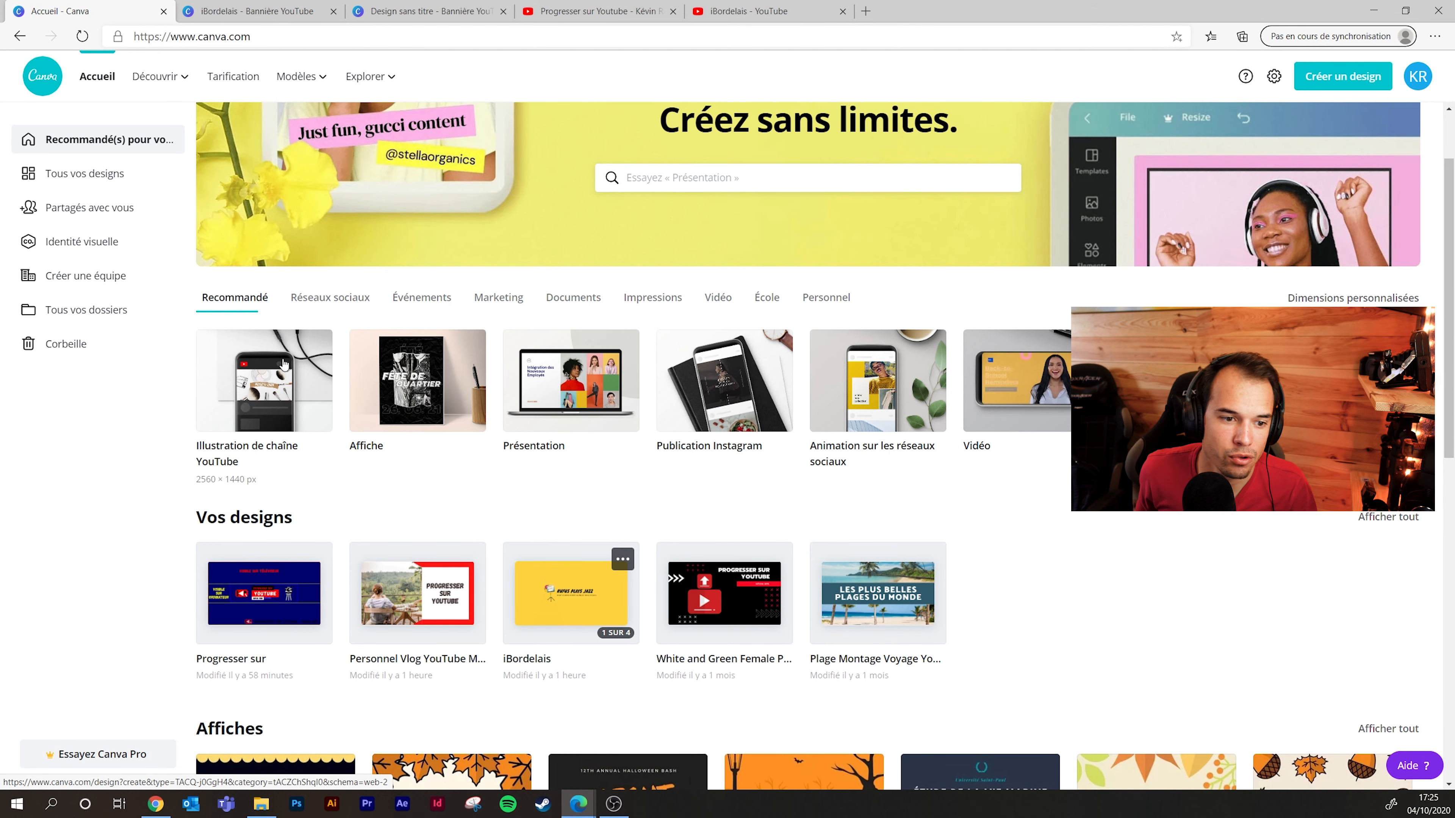
{"action": "left_click", "coordinate": [283, 364]}
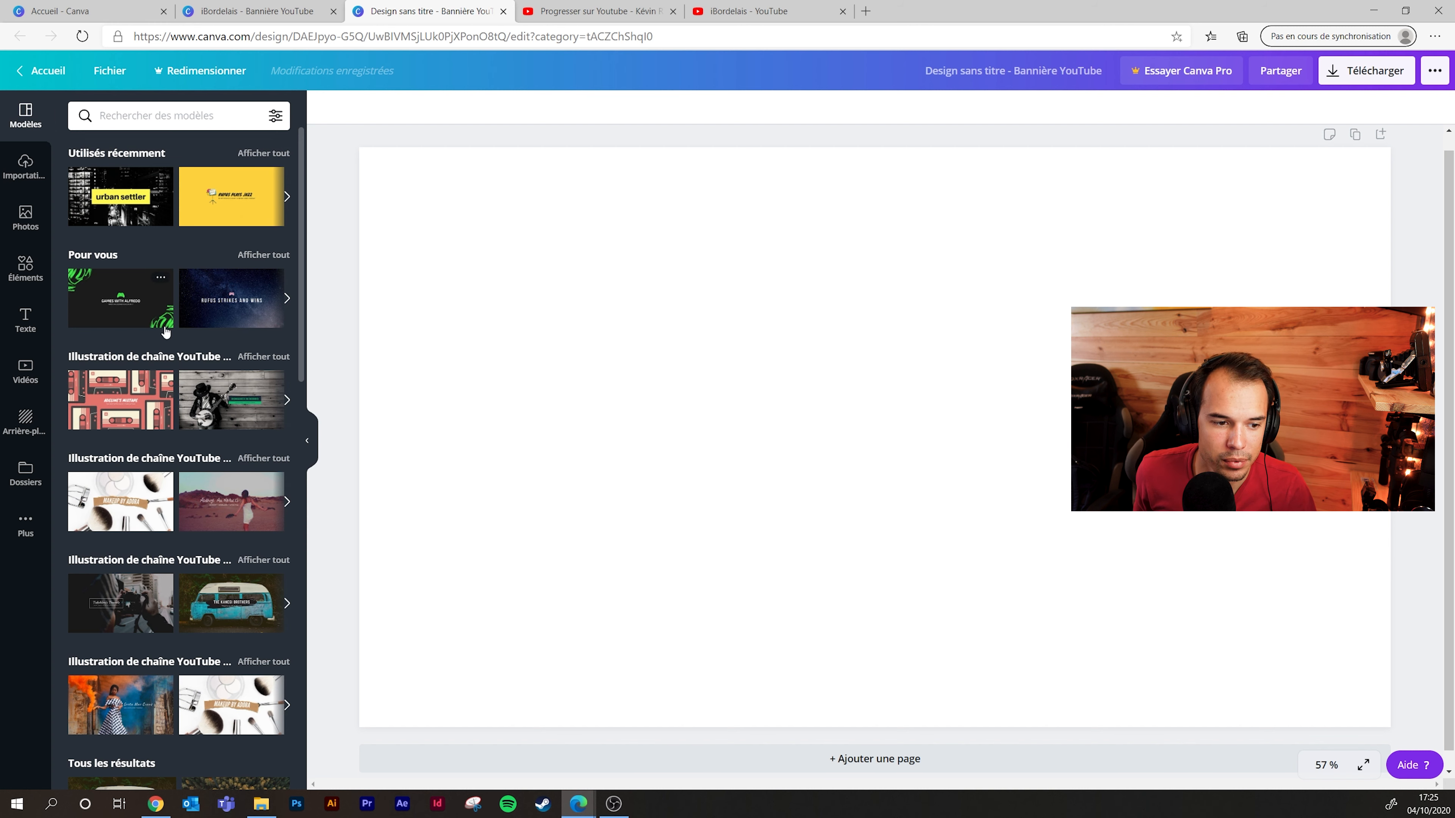
Browse the channel art templates and apply the dark "Games with Alfredo" template with green brush strokes
{"action": "scroll", "coordinate": [166, 332], "scroll_direction": "down", "scroll_amount": 5}
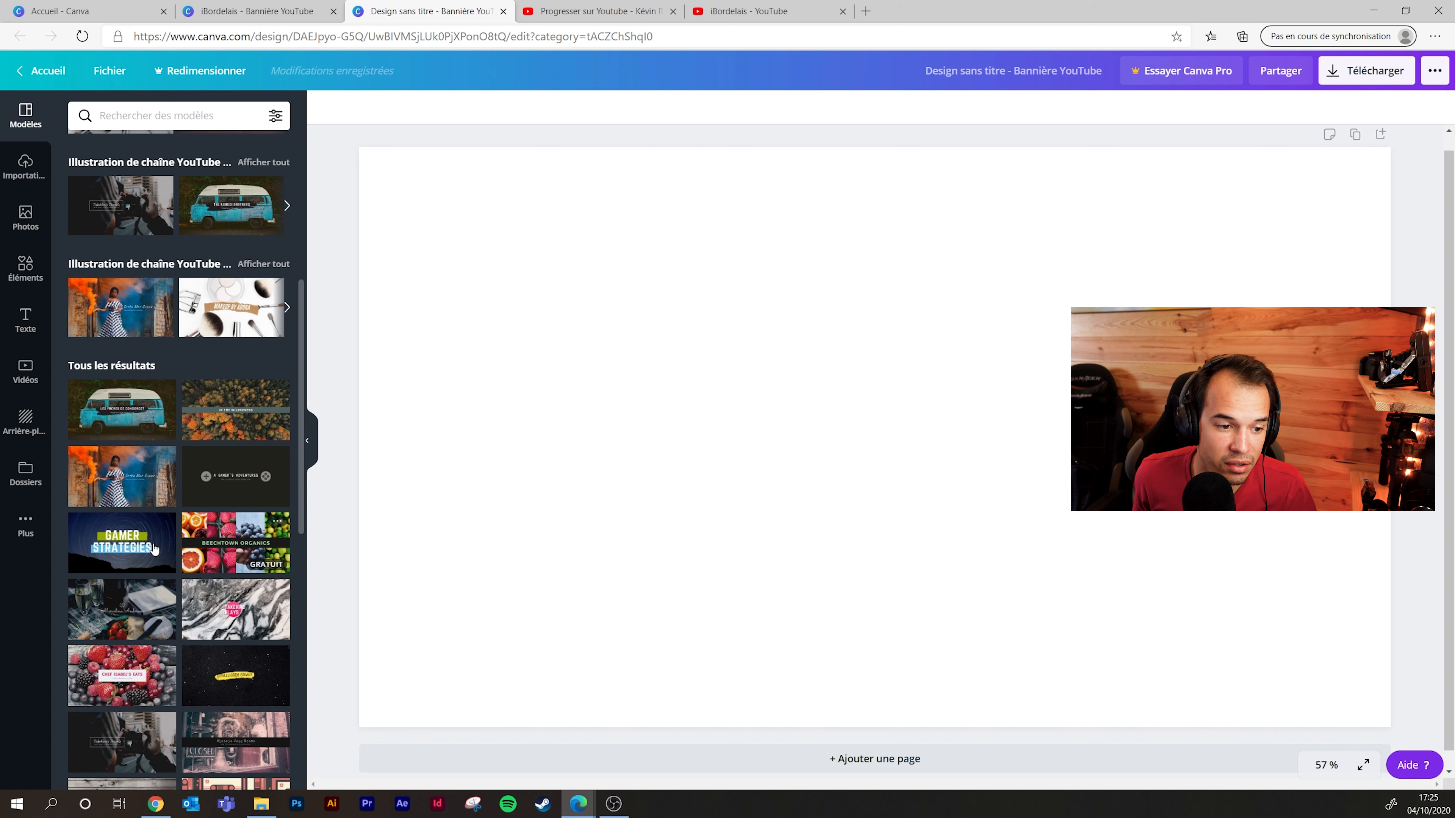
{"action": "scroll", "coordinate": [230, 504], "scroll_direction": "down", "scroll_amount": 2}
{"action": "scroll", "coordinate": [204, 589], "scroll_direction": "down", "scroll_amount": 5}
{"action": "scroll", "coordinate": [214, 633], "scroll_direction": "up", "scroll_amount": 12}
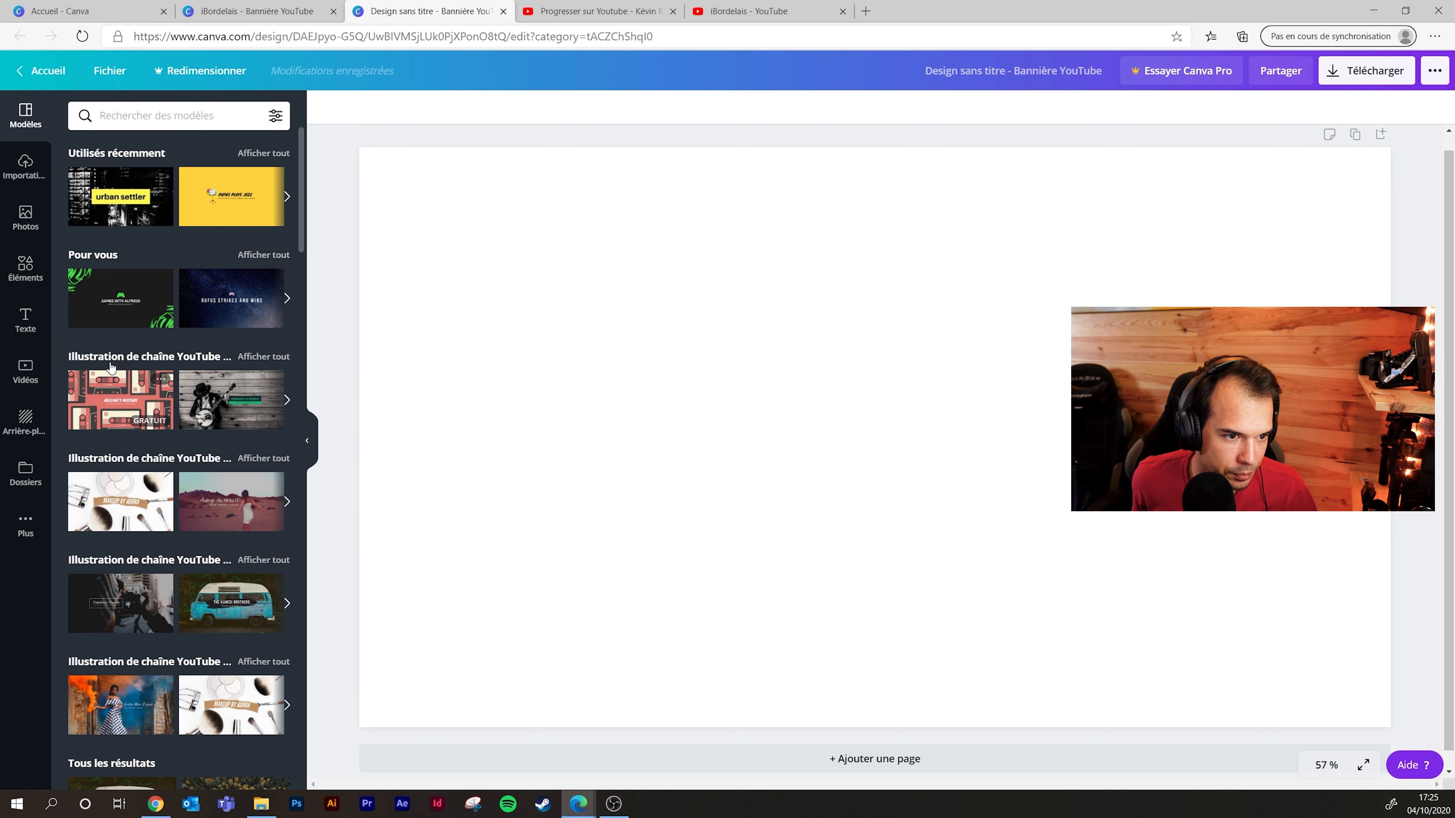
{"action": "left_click", "coordinate": [117, 310]}
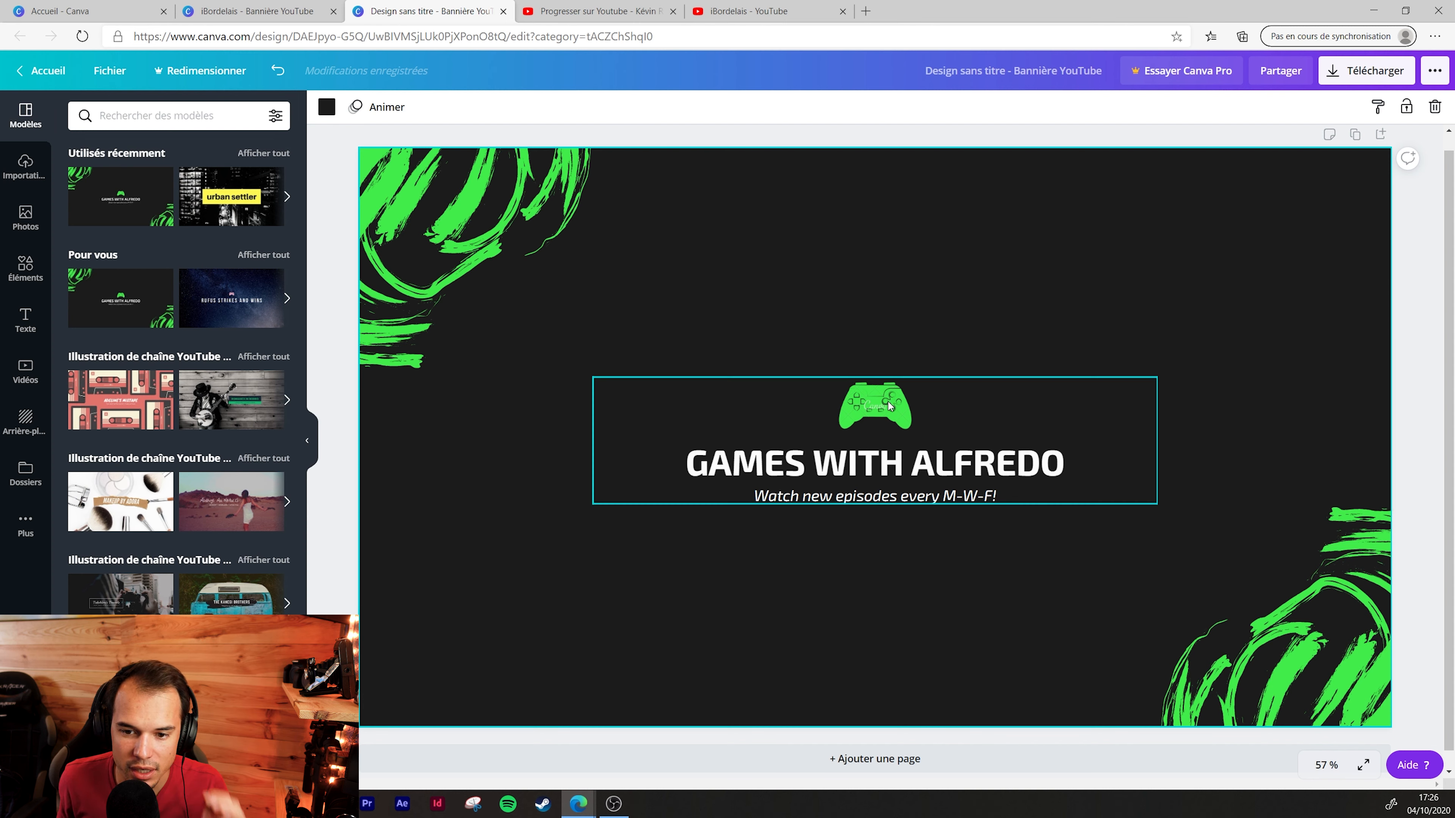
Delete only the game controller icon from the banner's central group, keeping the text lines
{"action": "left_click", "coordinate": [882, 418]}
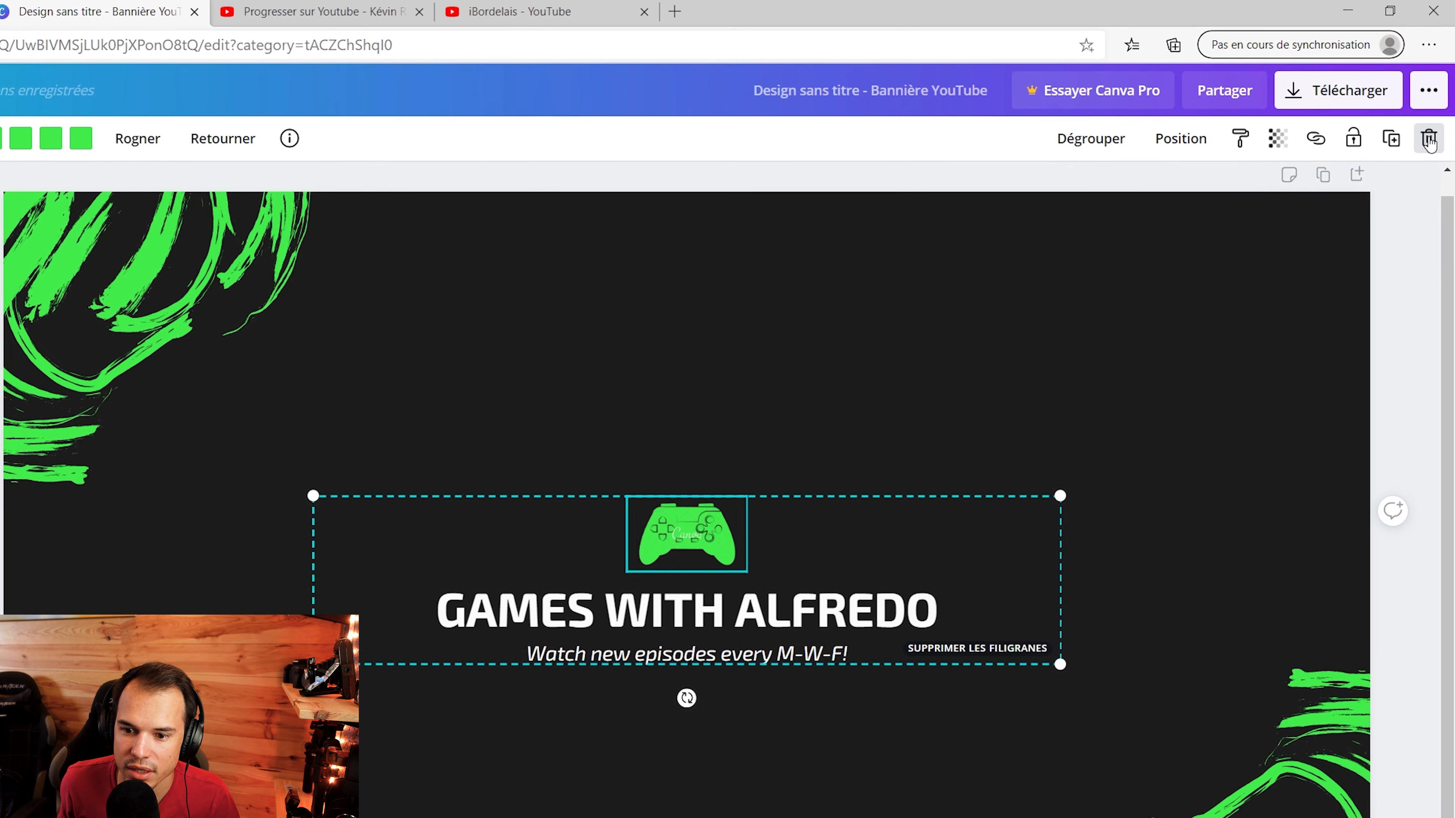
{"action": "left_click", "coordinate": [1429, 140]}
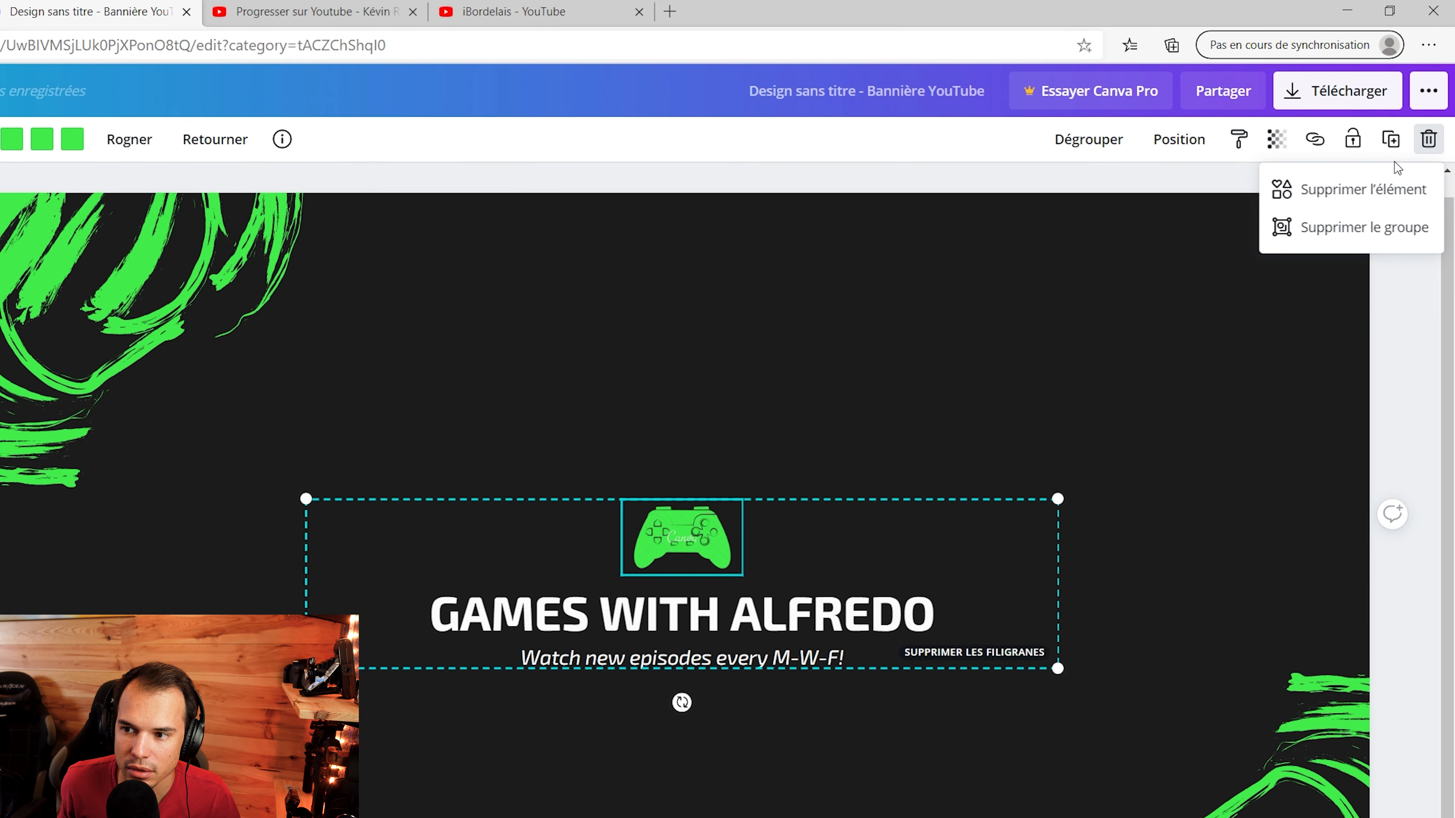
{"action": "left_click", "coordinate": [1353, 192]}
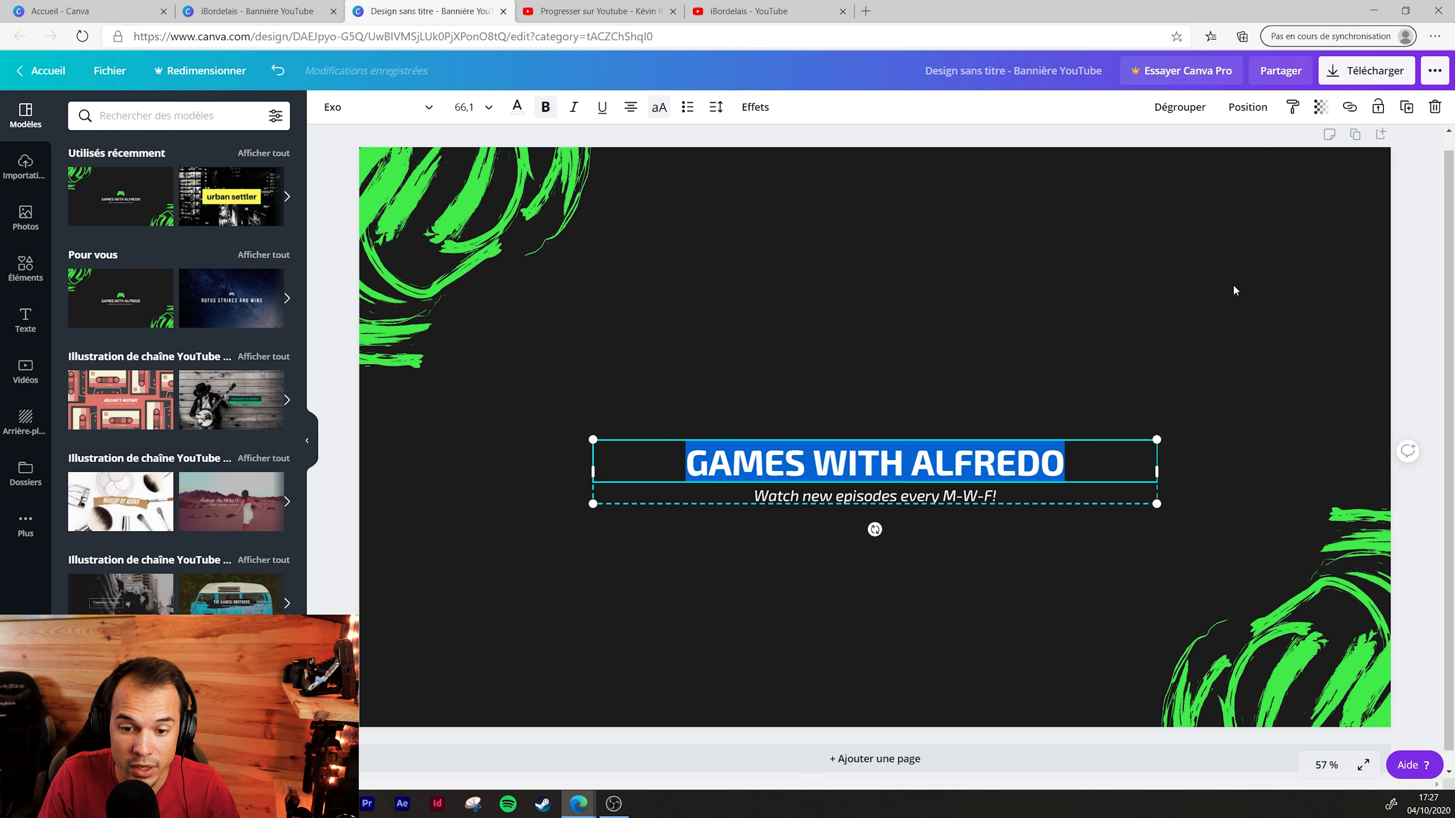
Replace the banner's title text with "PROGRESSER SUR YOUTUBE"
{"action": "type", "text": "PO"}
{"action": "key", "text": "BackSpace"}
{"action": "type", "text": "ROGRESSER SUR YOUTUBE"}
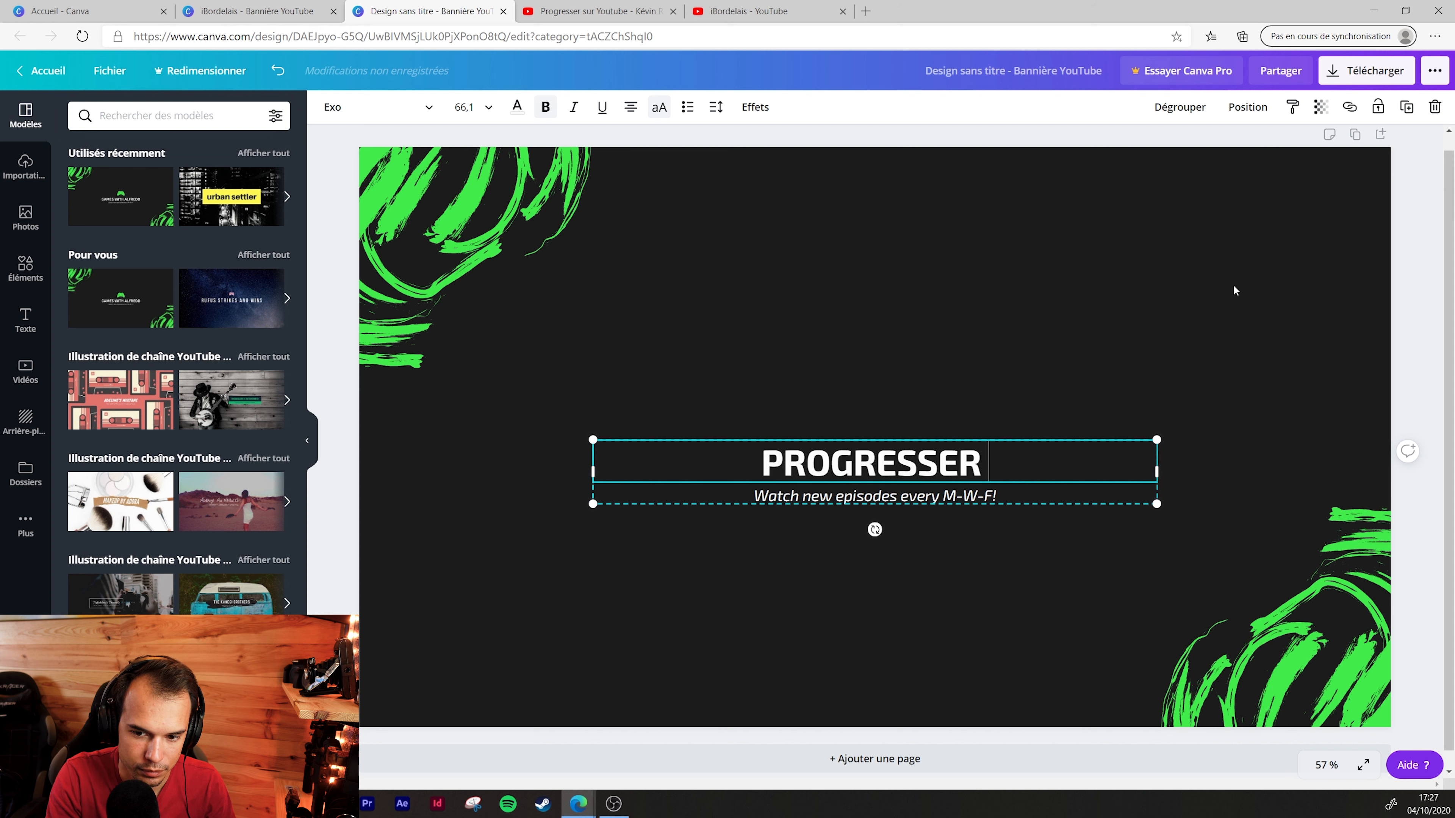
Replace the subtitle under the title with the channel creator's name
{"action": "left_click", "coordinate": [867, 498]}
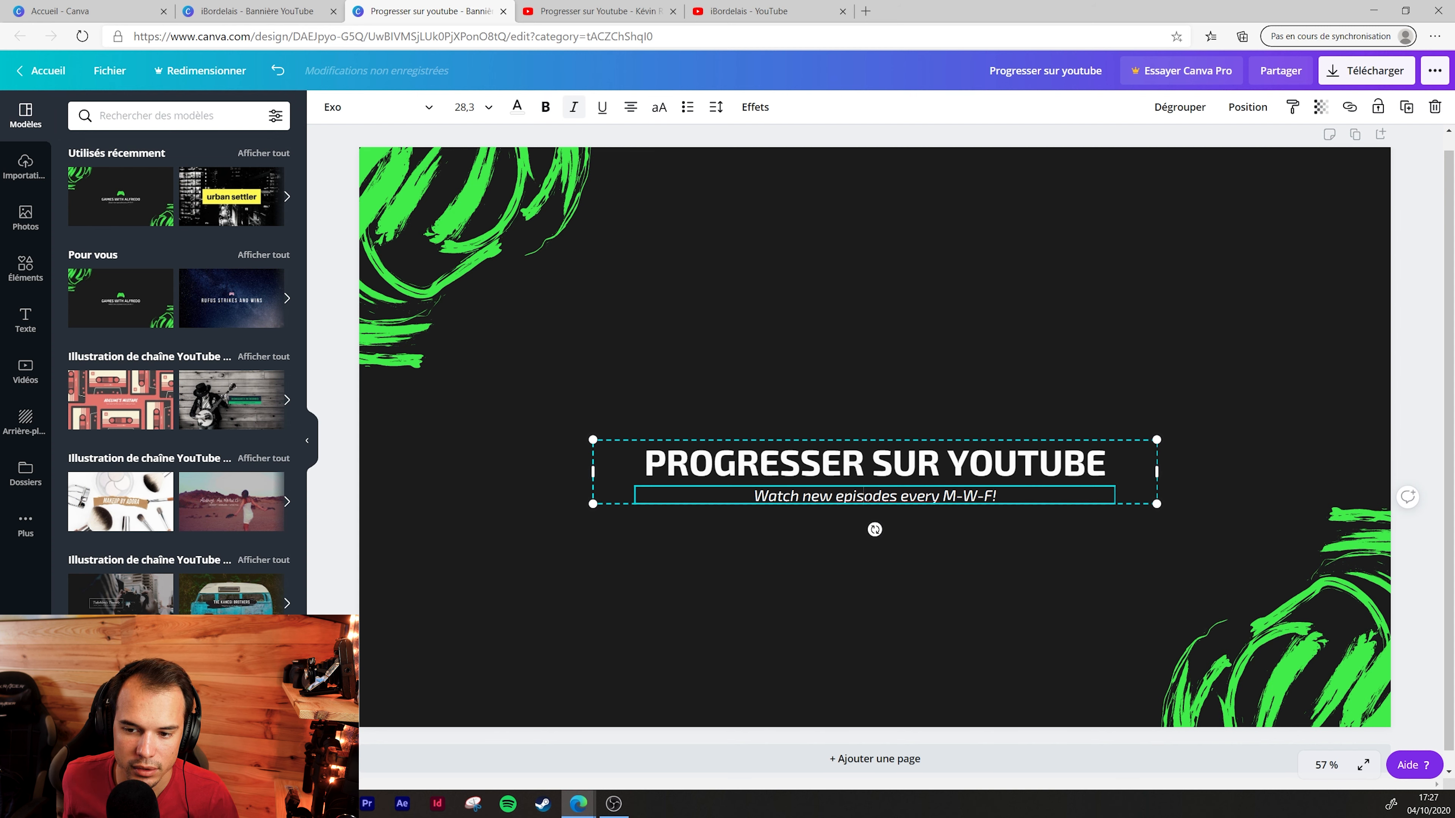
{"action": "double_click", "coordinate": [863, 495]}
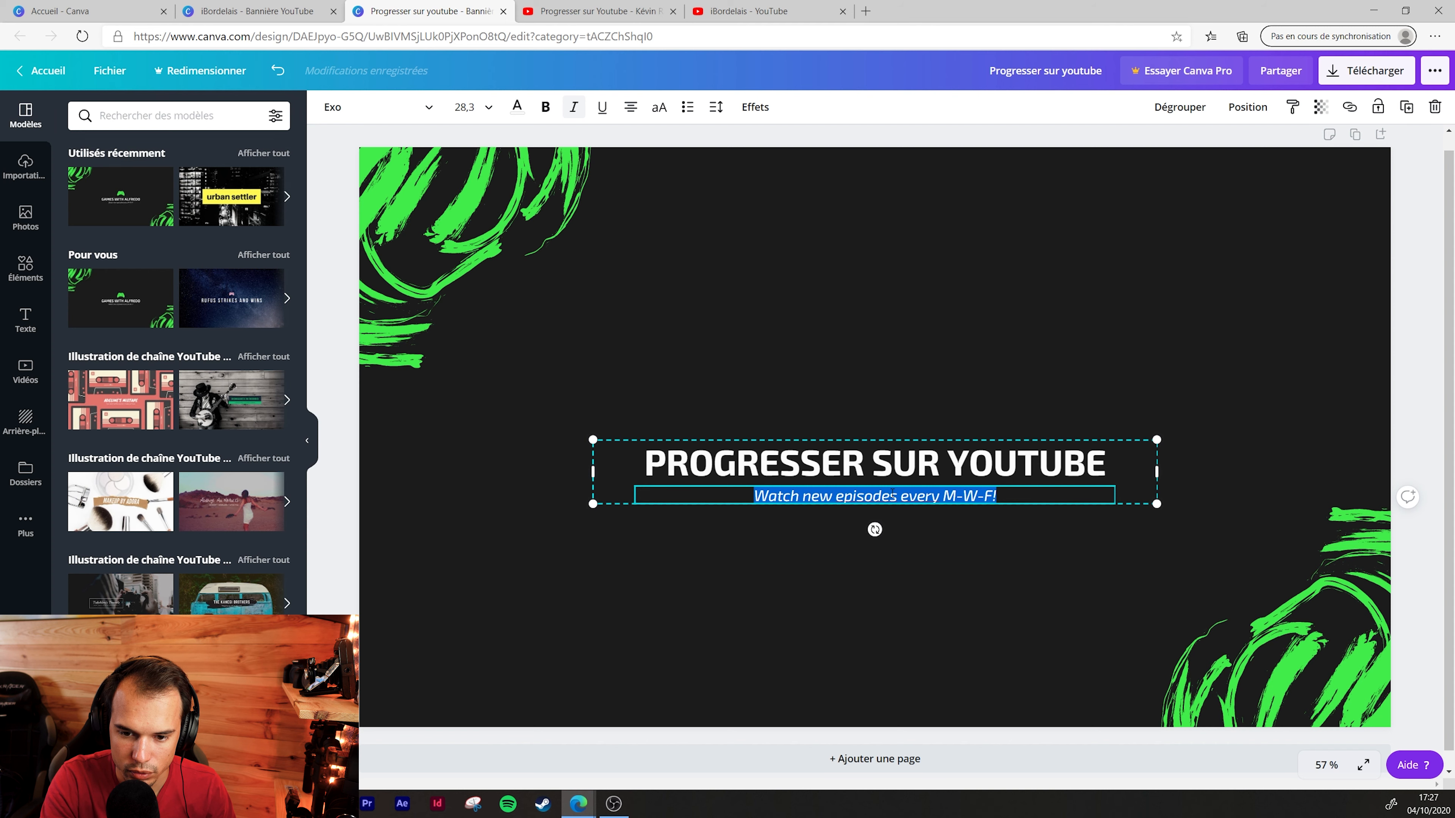
{"action": "type", "text": "Kévin REB"}
{"action": "left_click", "coordinate": [824, 295]}
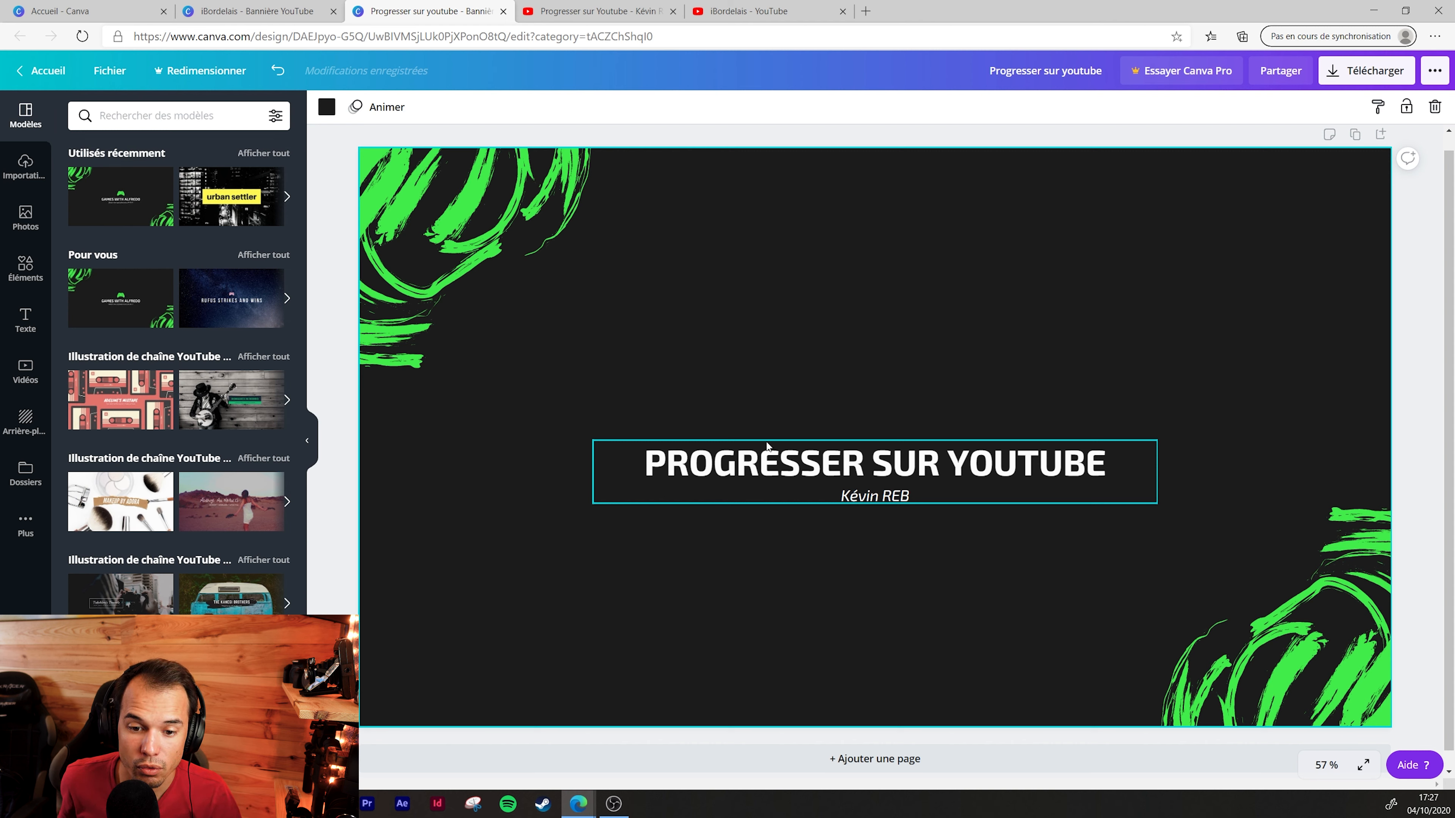
Change the text color of the creator's name in the subtitle to the default red
{"action": "left_click", "coordinate": [900, 465]}
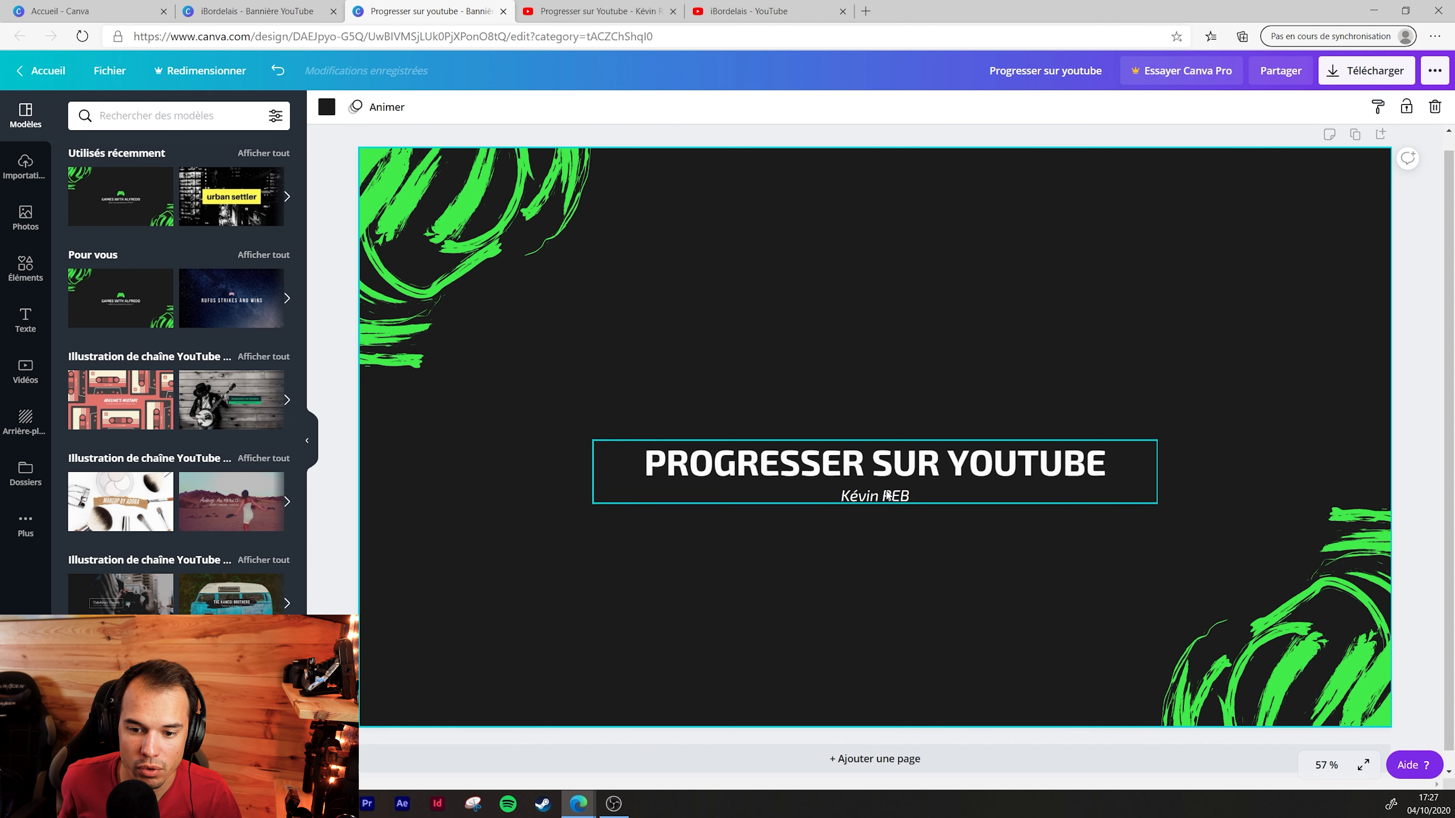
{"action": "left_click", "coordinate": [879, 495]}
{"action": "triple_click", "coordinate": [924, 493]}
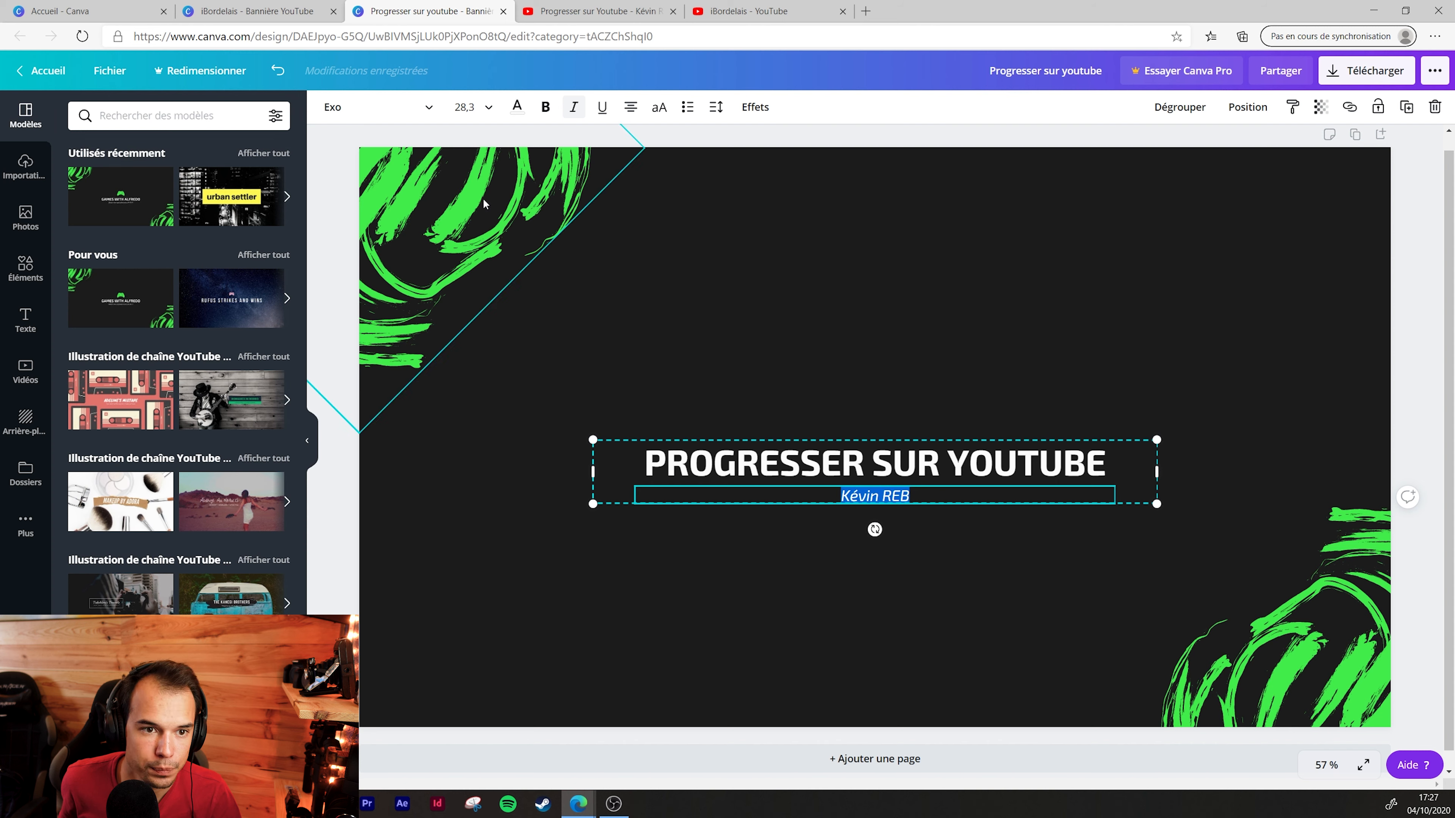
{"action": "left_click", "coordinate": [900, 401]}
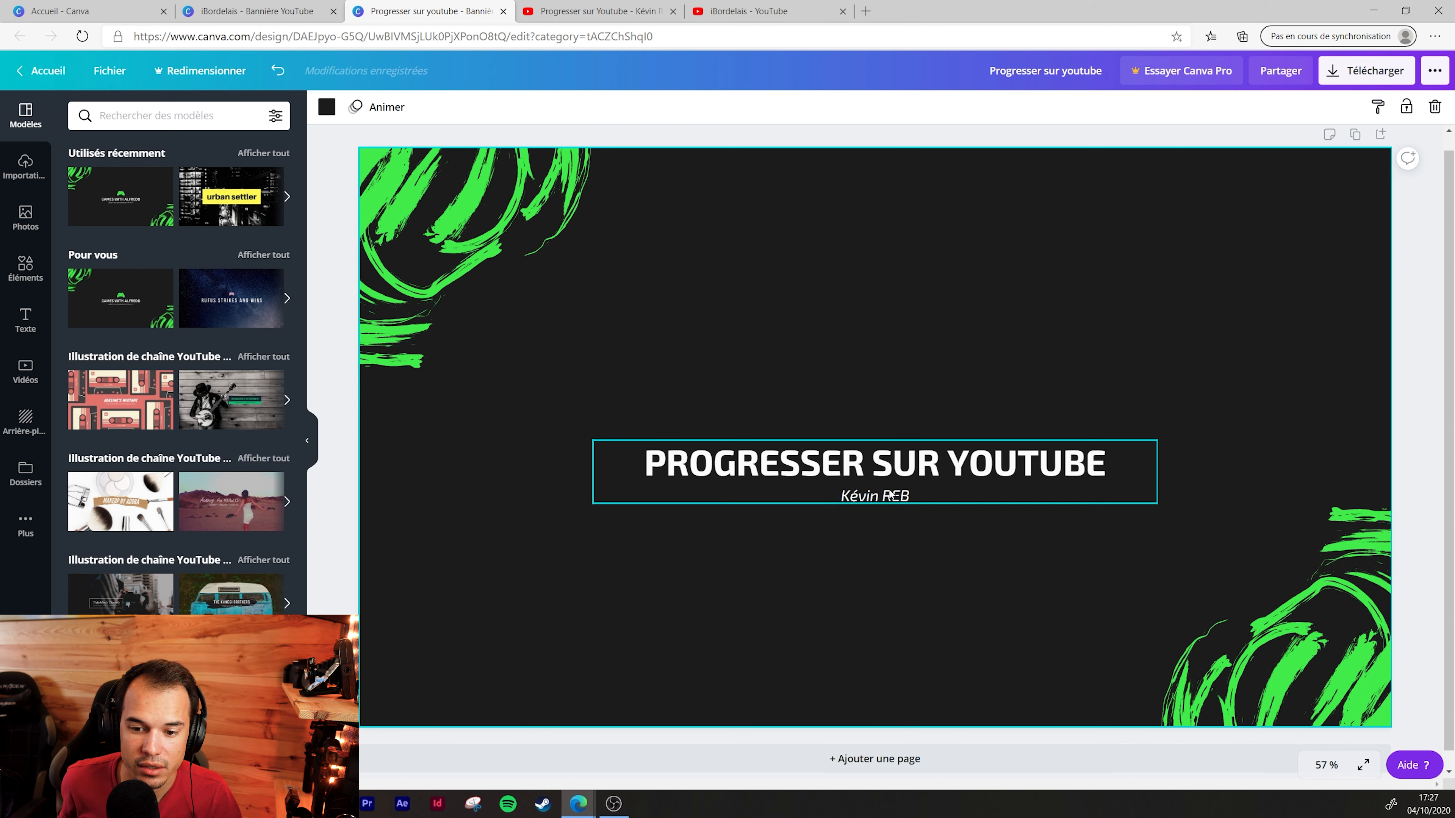
{"action": "double_click", "coordinate": [869, 496]}
{"action": "double_click", "coordinate": [901, 496]}
{"action": "left_click", "coordinate": [922, 496]}
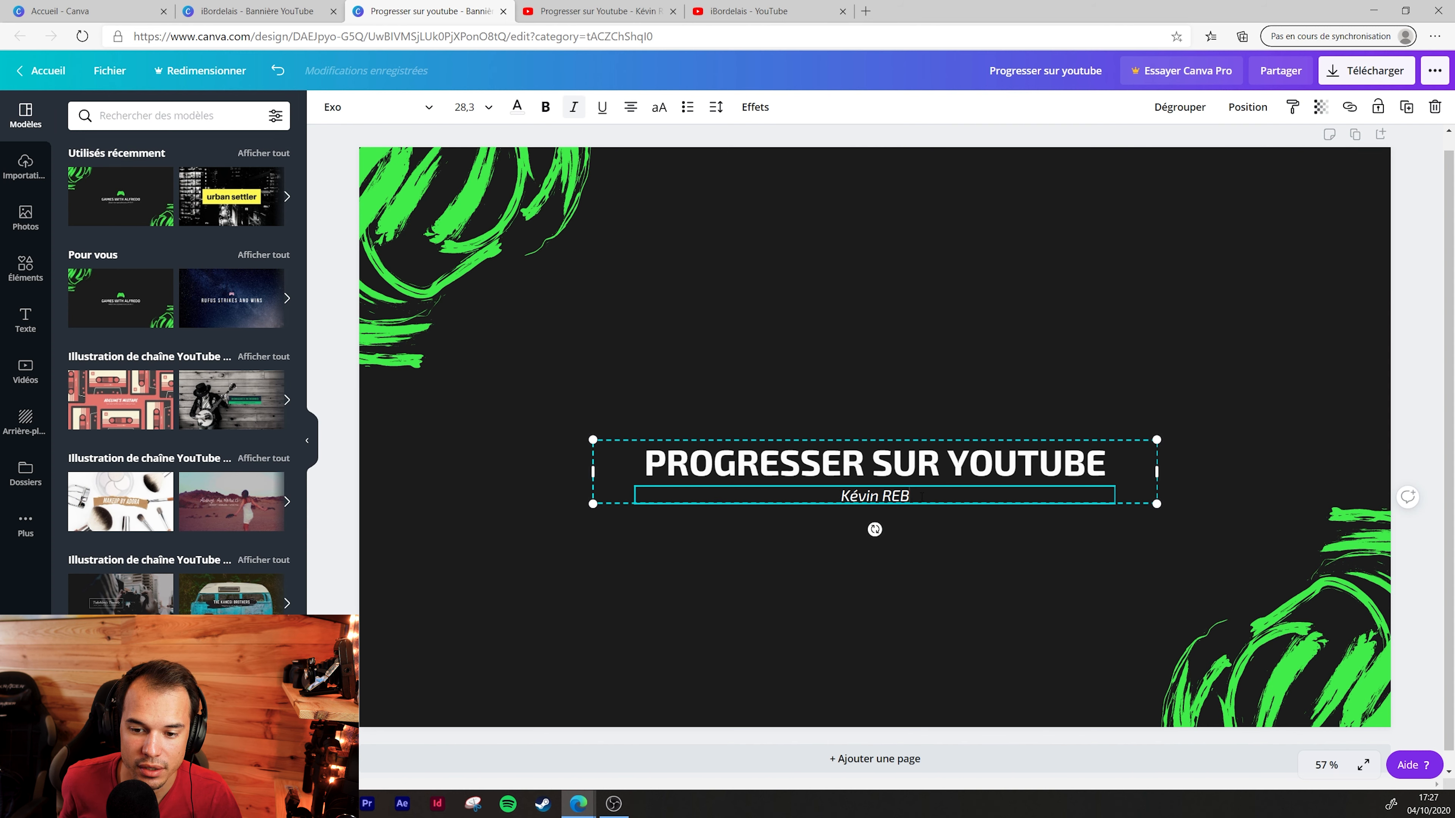
{"action": "left_click_drag", "start_coordinate": [921, 496], "coordinate": [827, 496]}
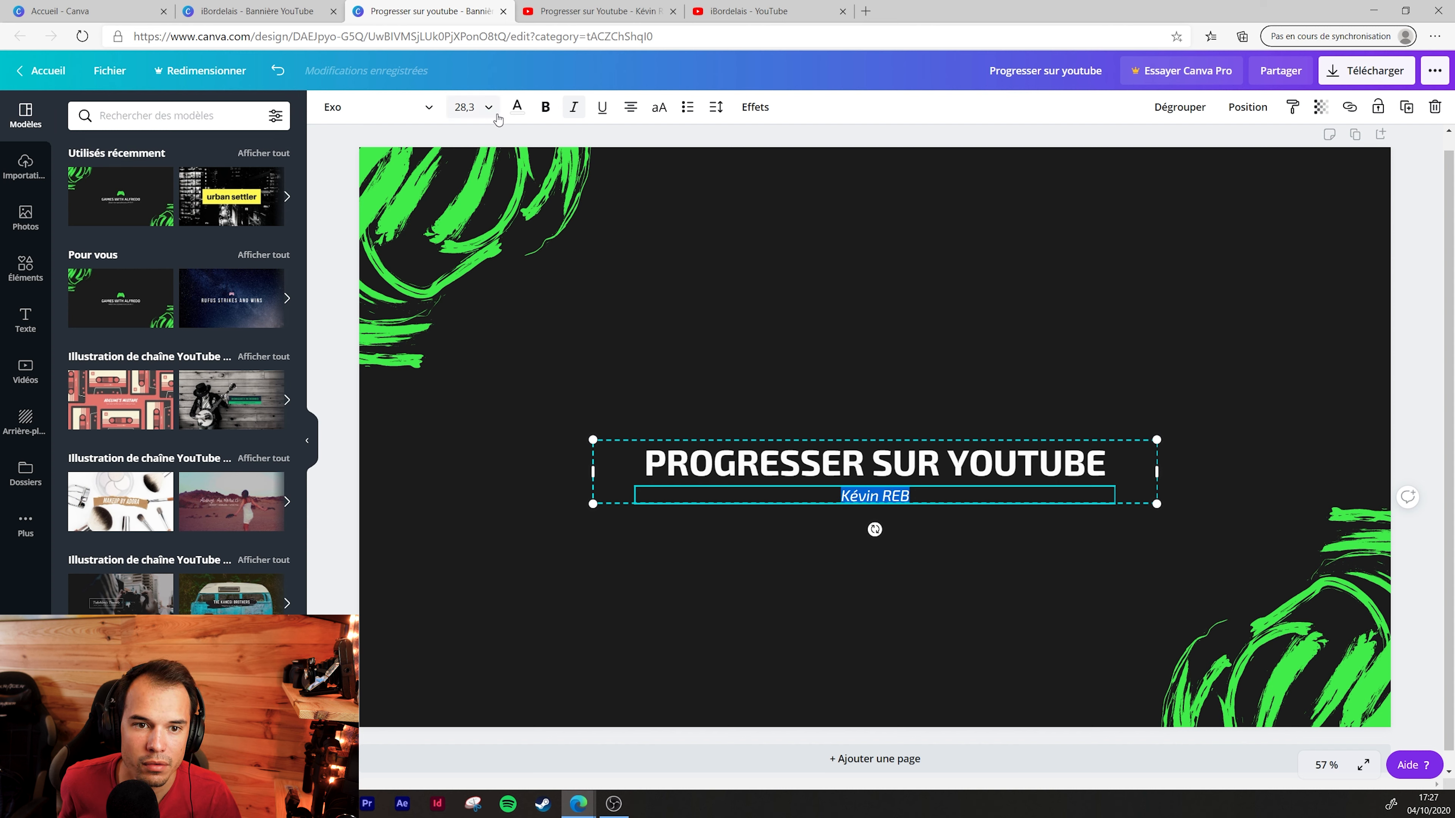
{"action": "left_click", "coordinate": [517, 108]}
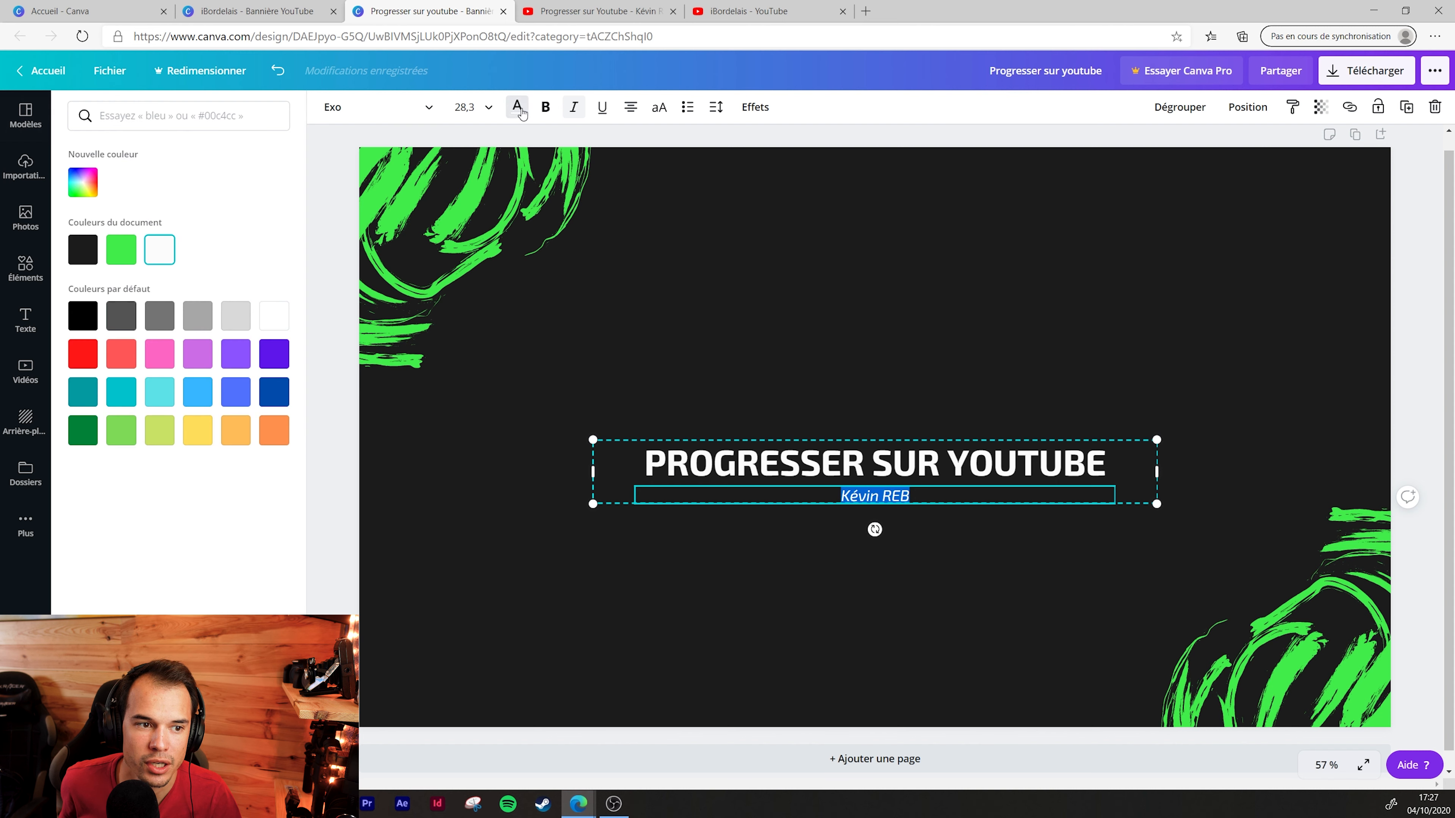
{"action": "left_click", "coordinate": [85, 357]}
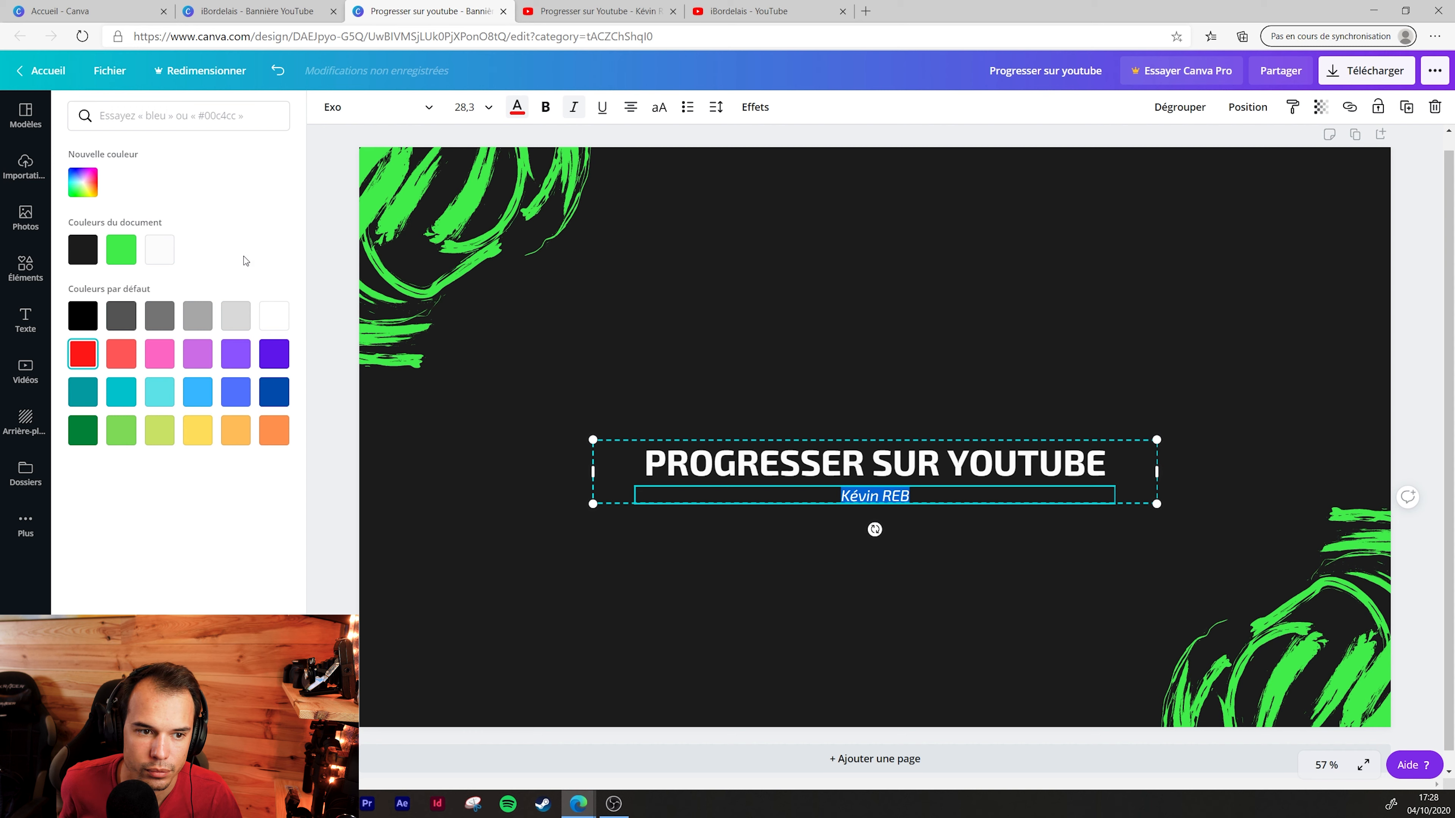
{"action": "left_click", "coordinate": [755, 346]}
Change the font of the "PROGRESSER SUR YOUTUBE" title to Gagalin
{"action": "left_click", "coordinate": [884, 416]}
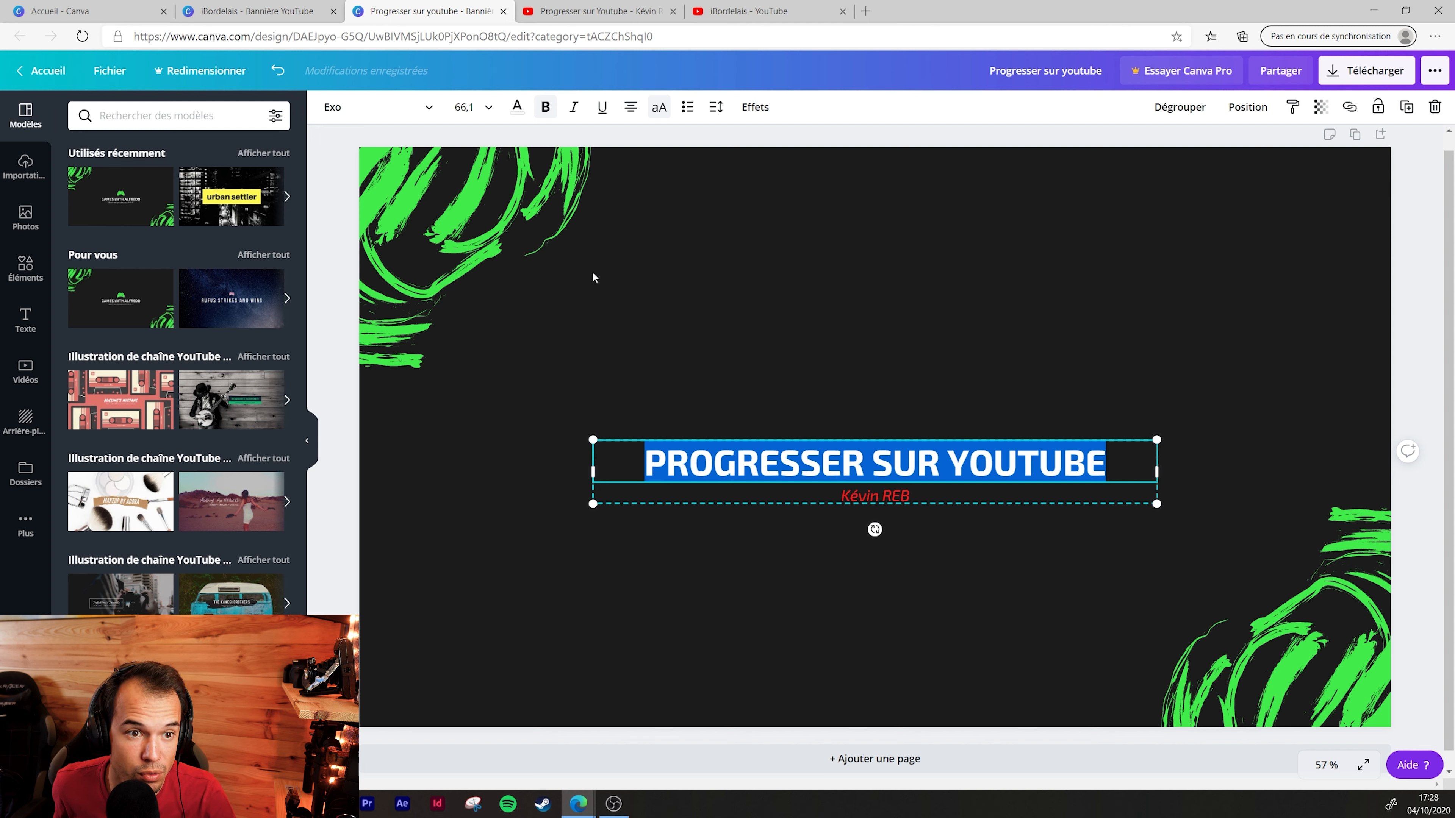
{"action": "left_click", "coordinate": [426, 108]}
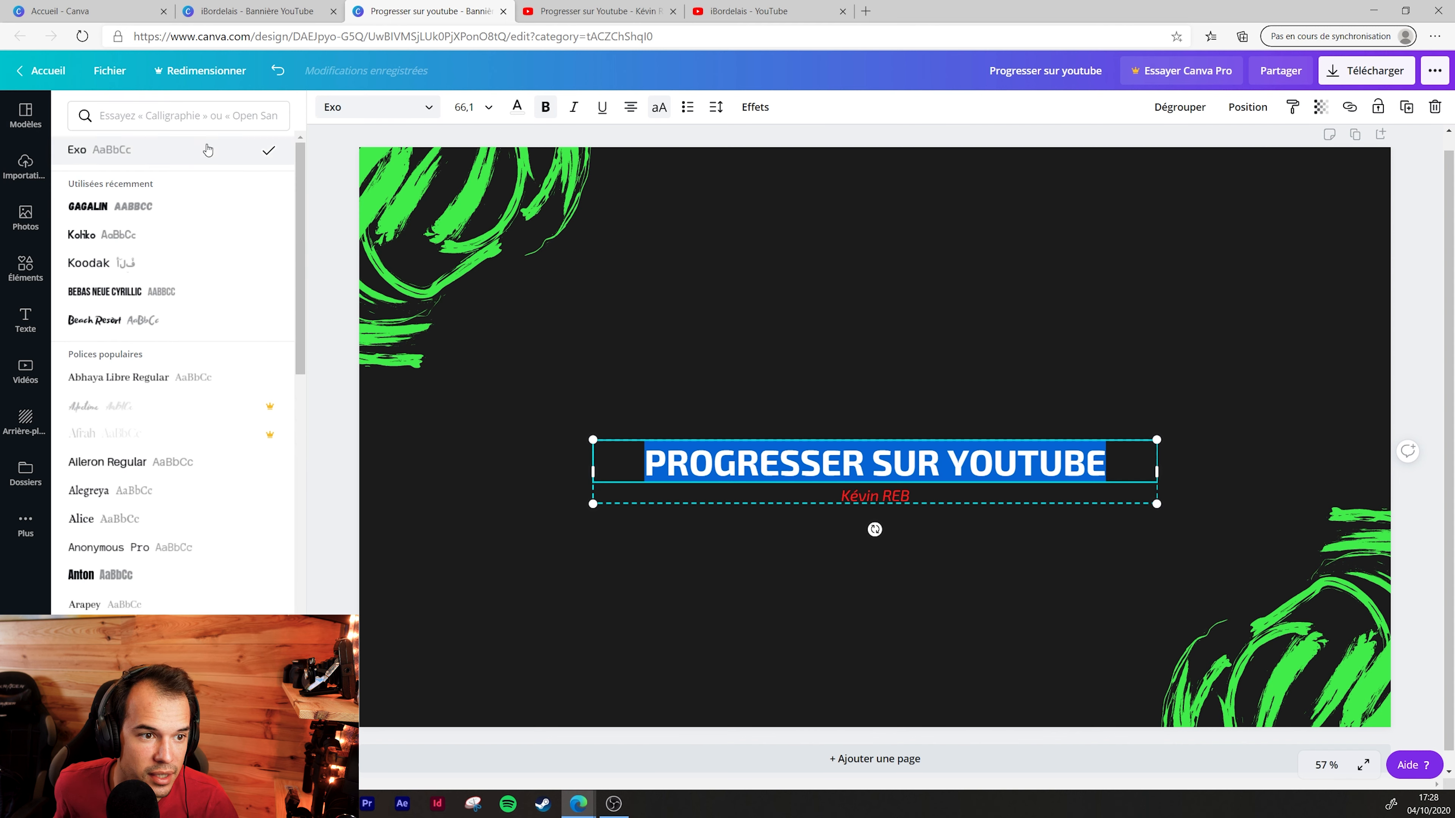
{"action": "left_click", "coordinate": [92, 207]}
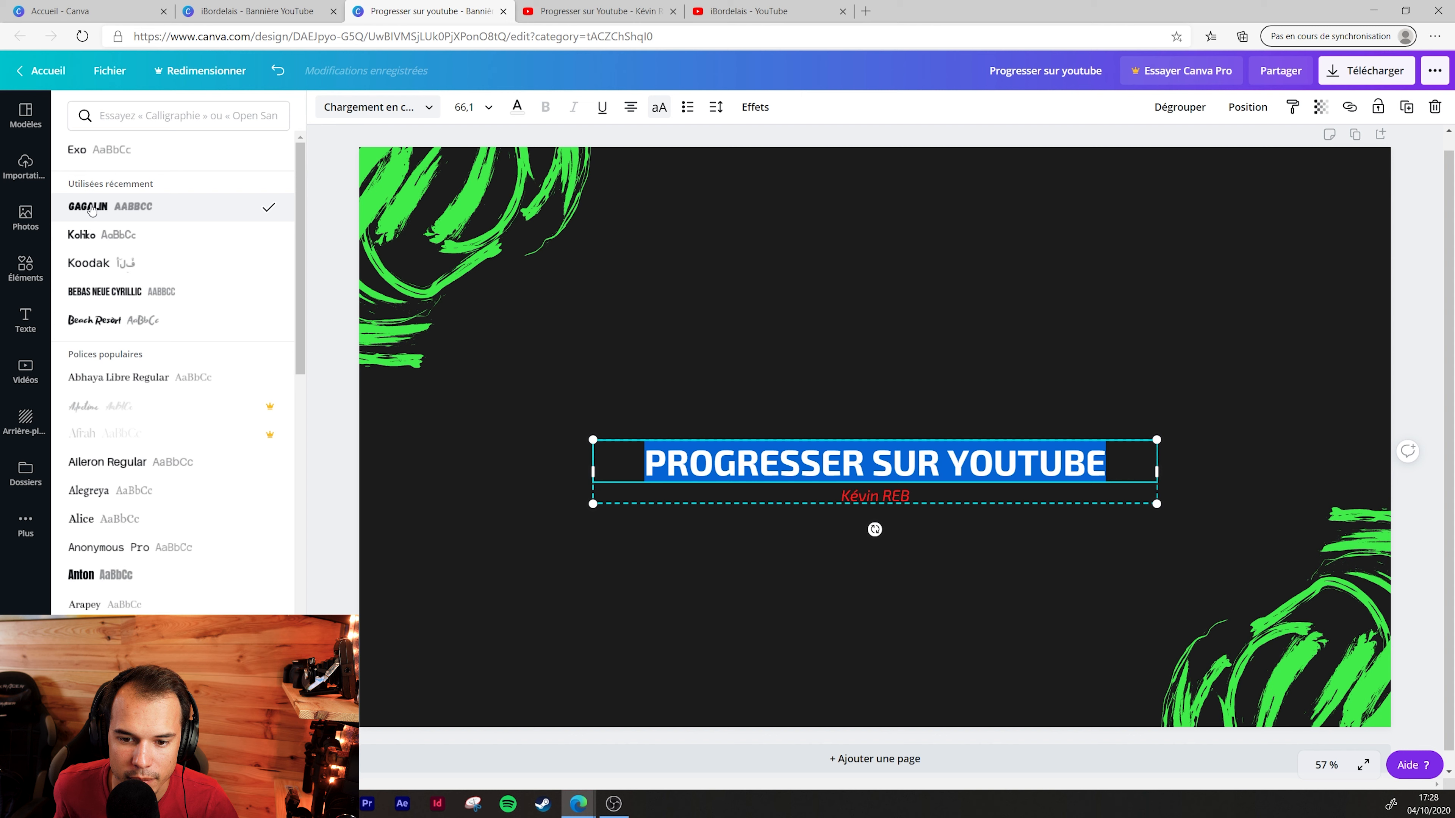
{"action": "left_click", "coordinate": [937, 377]}
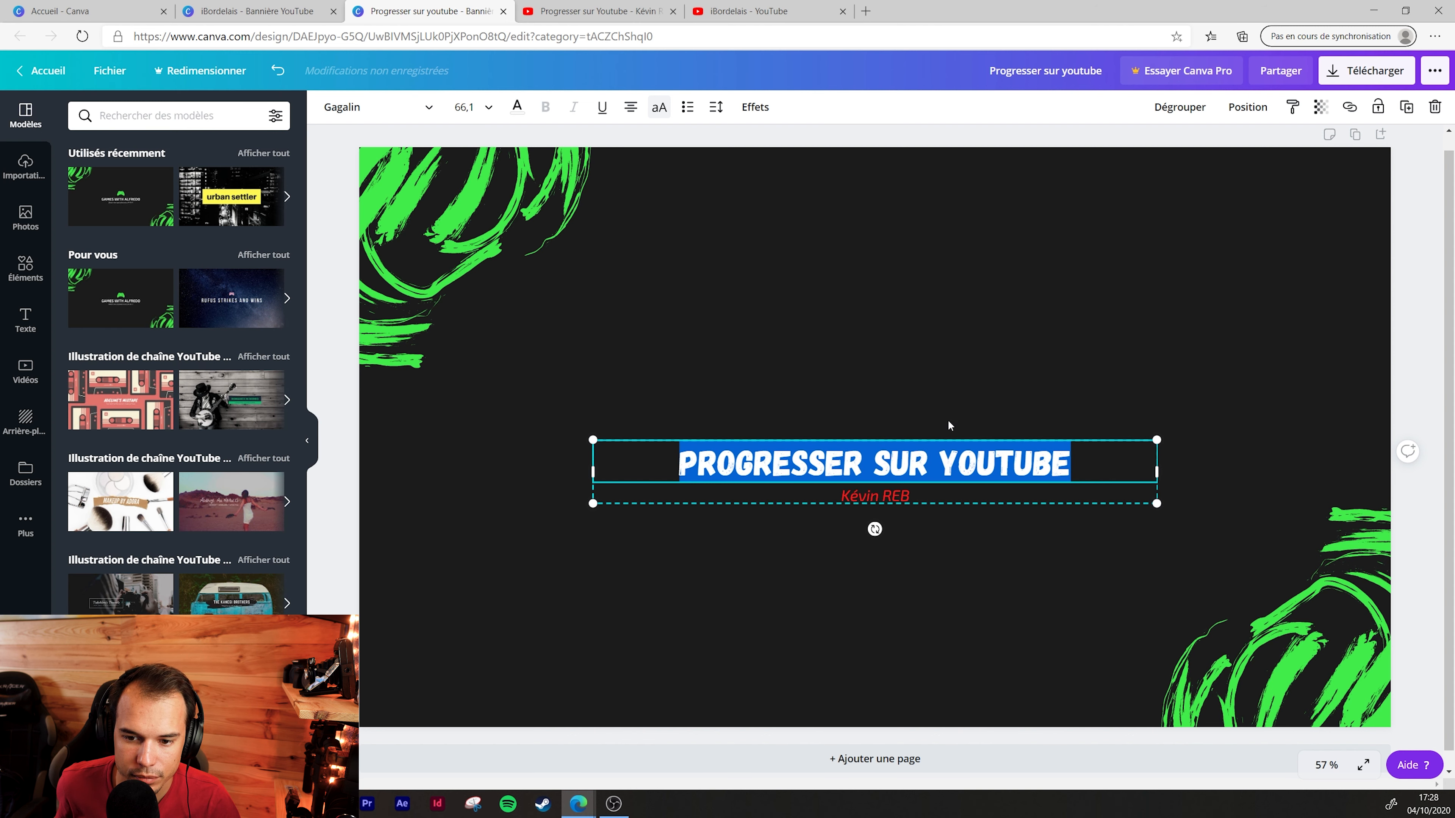
{"action": "left_click", "coordinate": [937, 383]}
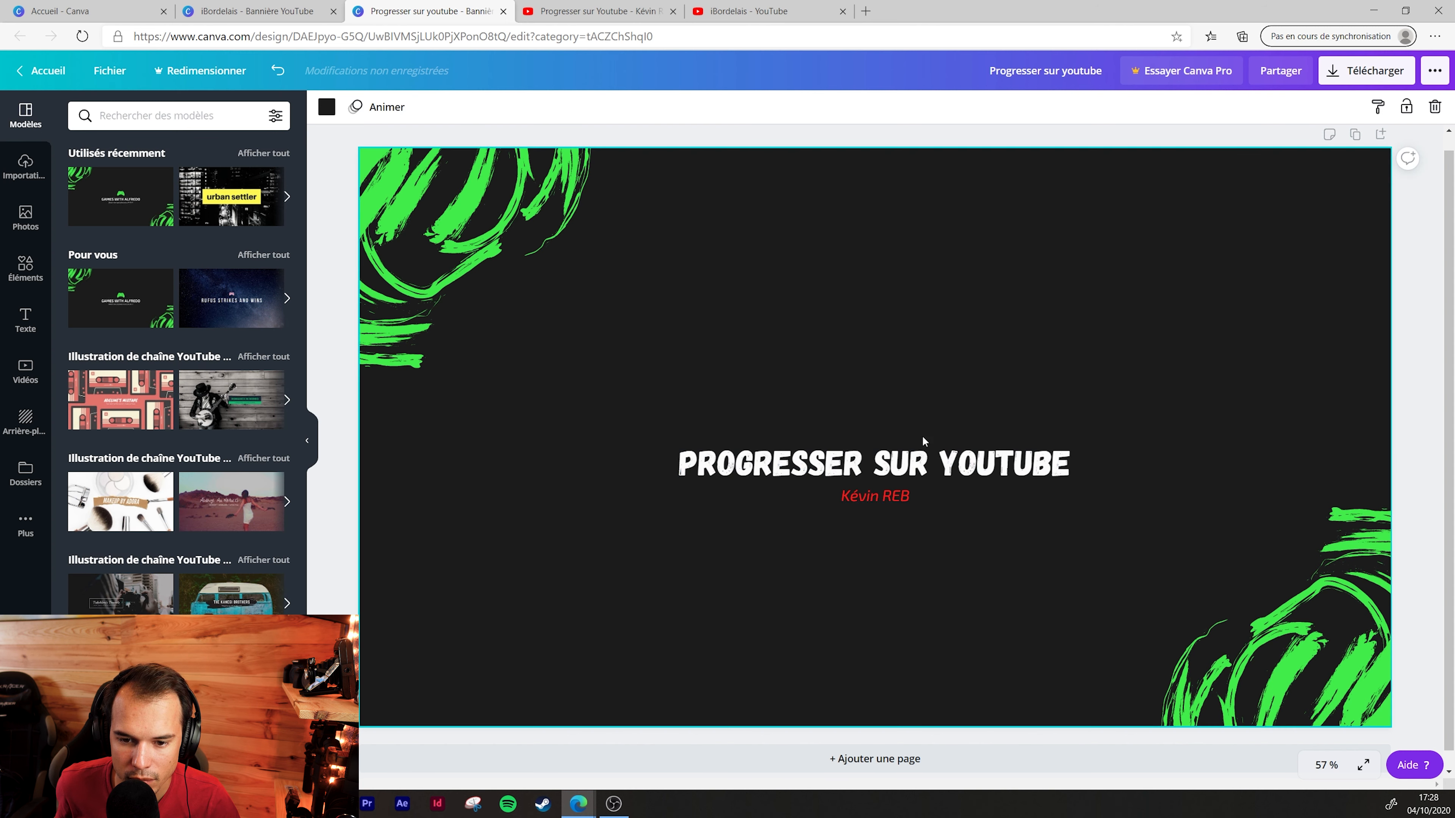
Change the font of the red subtitle with the creator's name to Gagalin
{"action": "left_click", "coordinate": [890, 496]}
{"action": "double_click", "coordinate": [890, 496]}
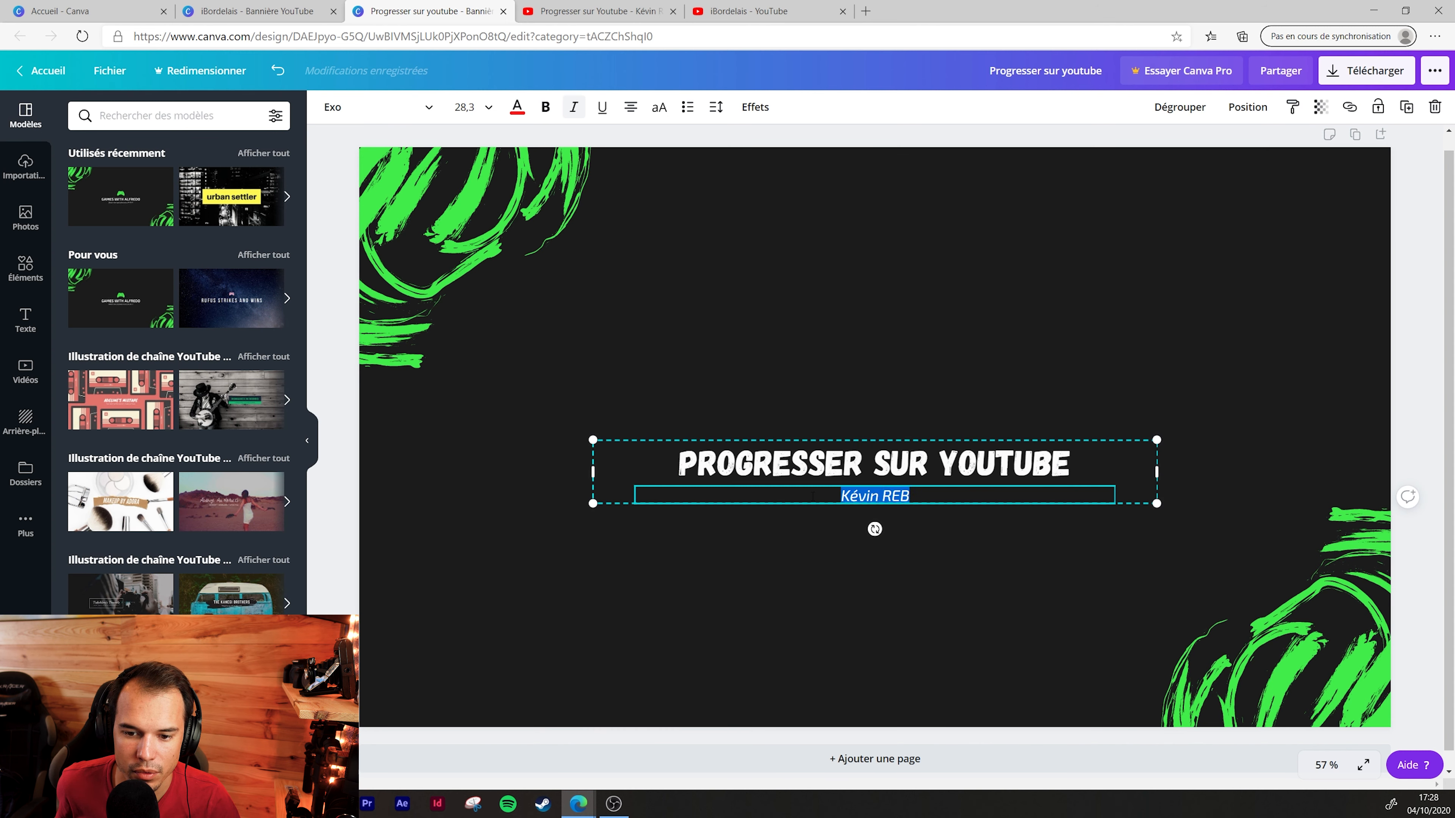
{"action": "left_click", "coordinate": [420, 115]}
{"action": "left_click", "coordinate": [164, 235]}
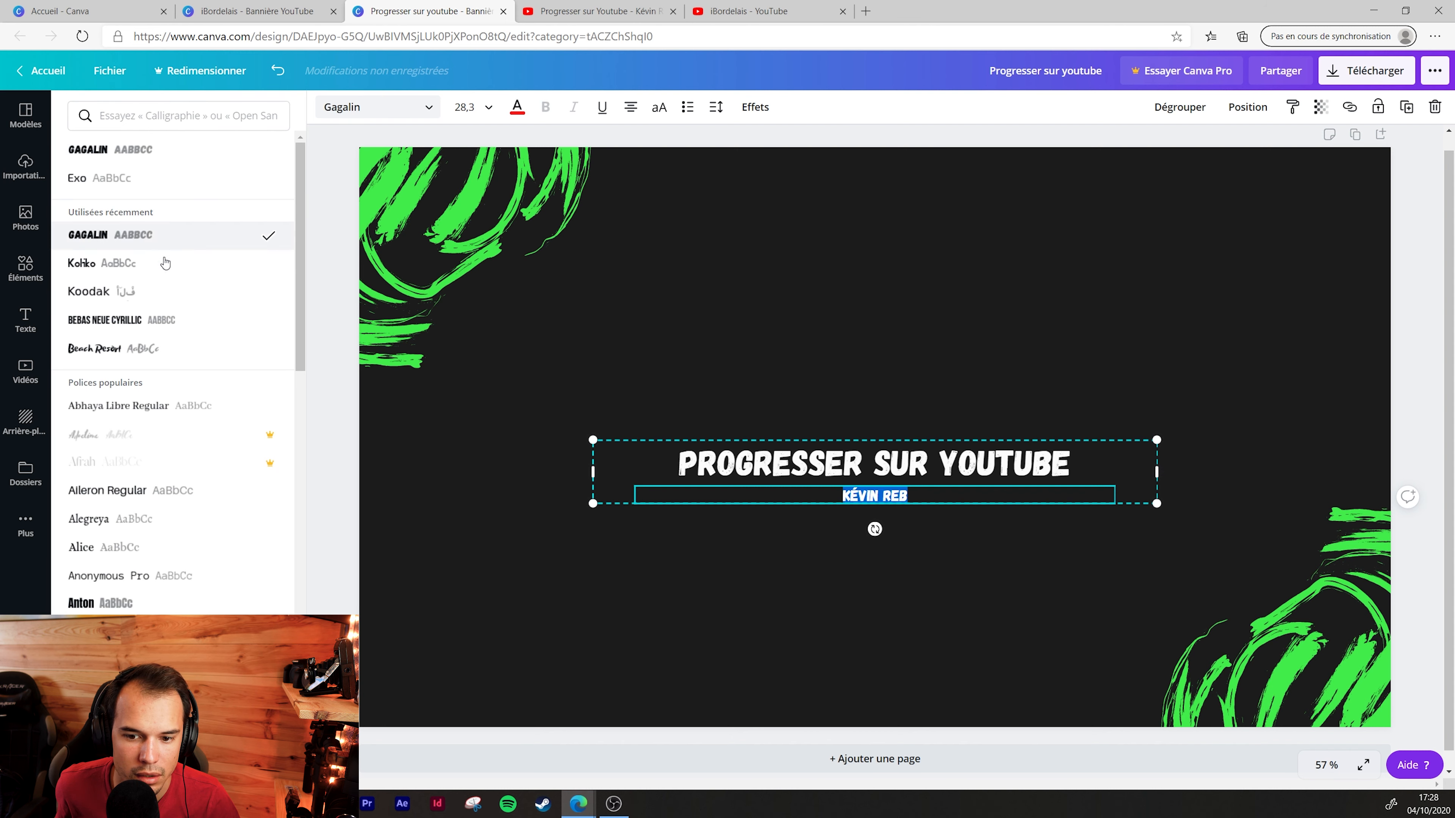
{"action": "left_click", "coordinate": [837, 320]}
{"action": "left_click", "coordinate": [984, 381]}
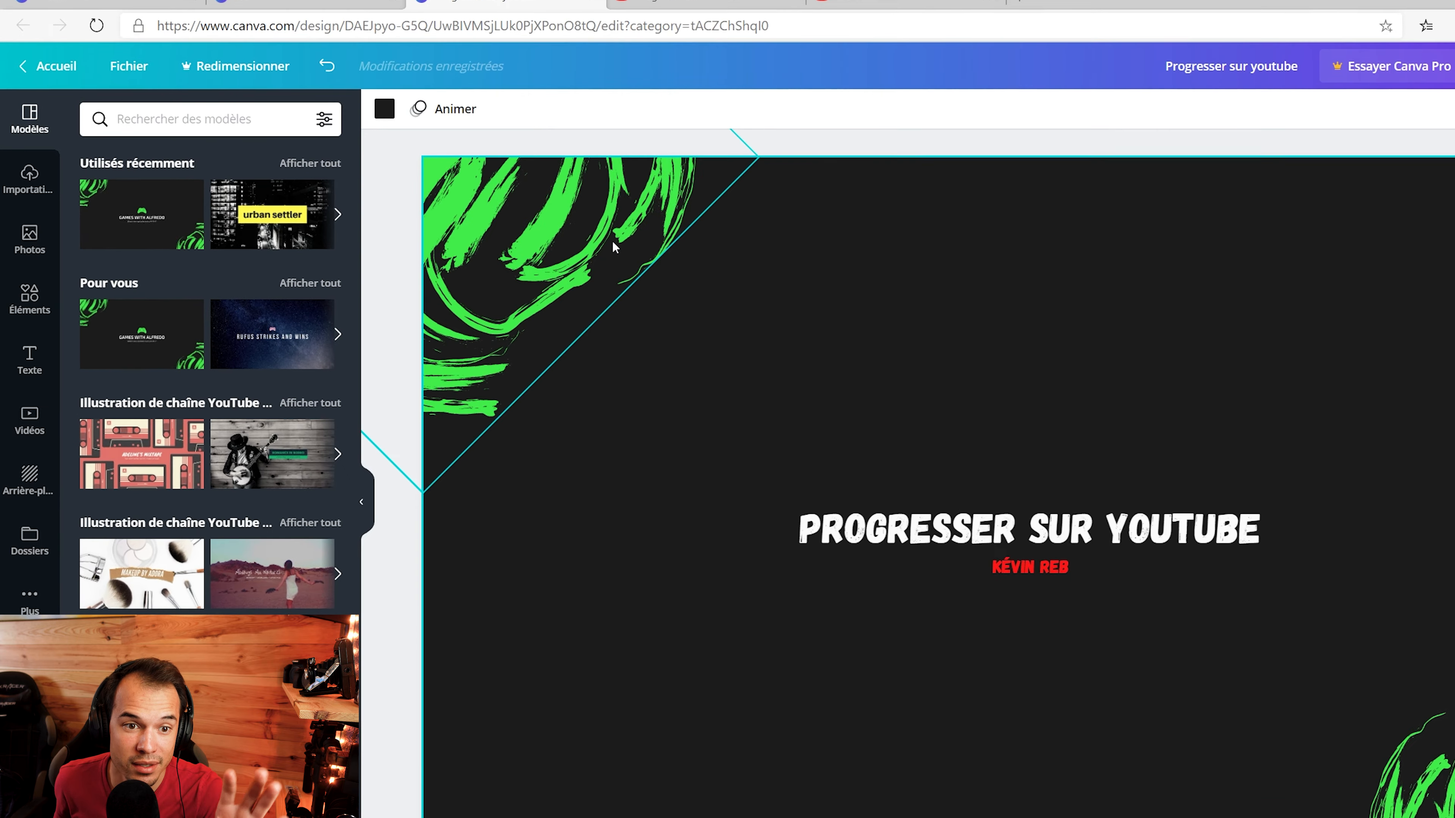
Recolor the four greens of the brush-stroke graphic in the banner's upper-left corner to white, red, white and red
{"action": "left_click", "coordinate": [615, 243]}
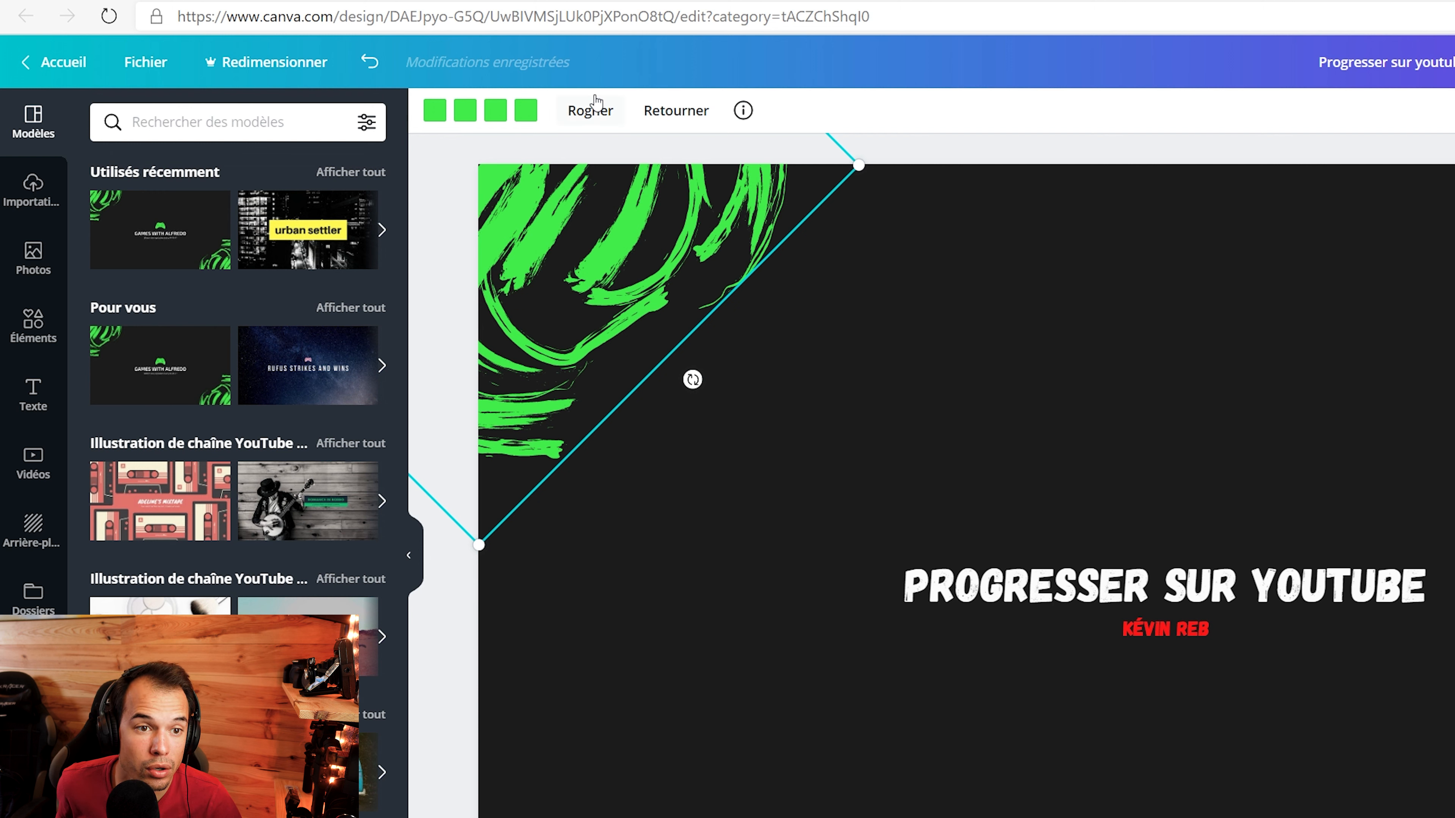
{"action": "left_click", "coordinate": [435, 111]}
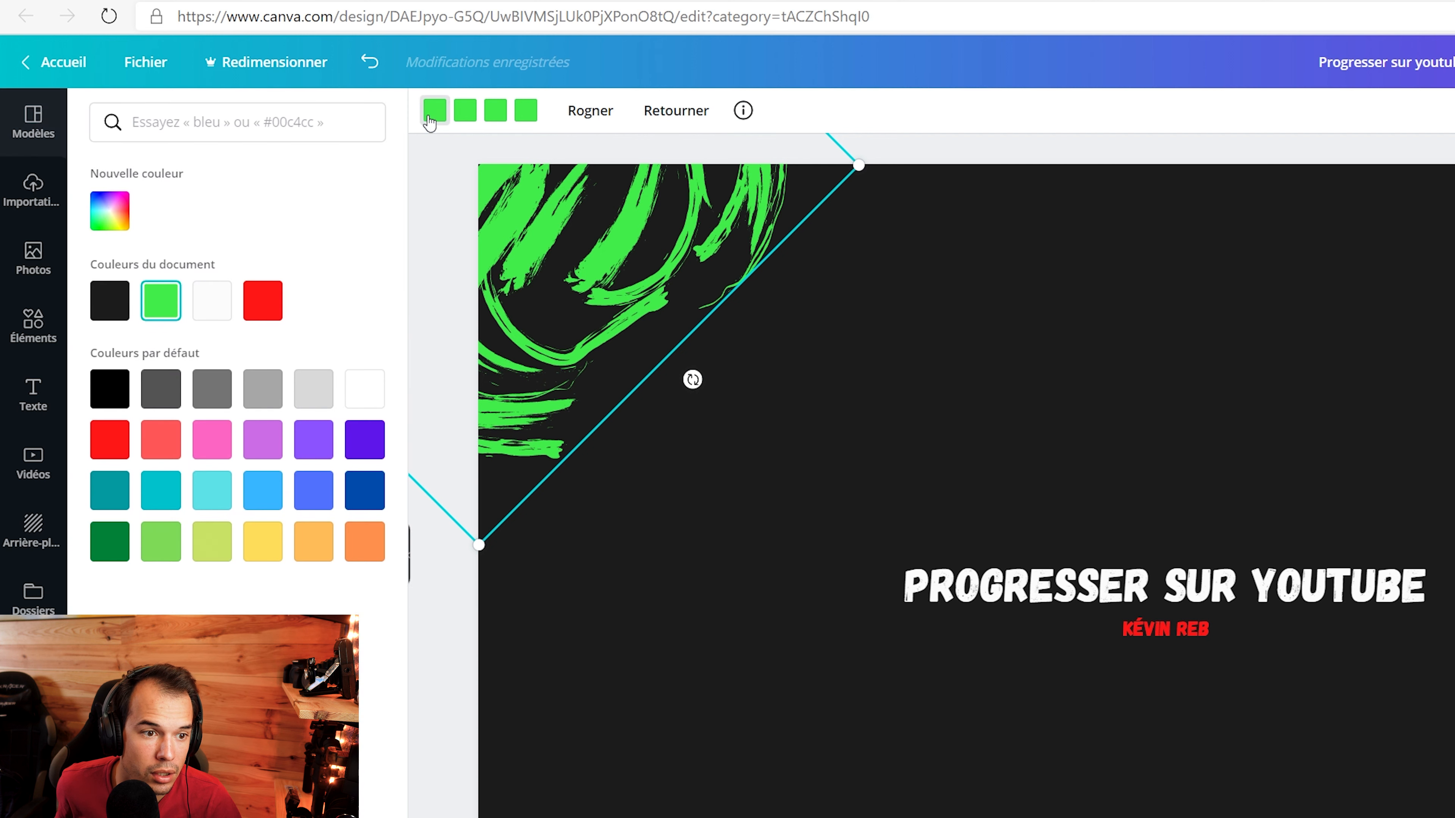
{"action": "left_click", "coordinate": [361, 393]}
{"action": "left_click", "coordinate": [464, 110]}
{"action": "left_click", "coordinate": [262, 301]}
{"action": "left_click", "coordinate": [496, 110]}
{"action": "left_click", "coordinate": [365, 389]}
{"action": "left_click", "coordinate": [526, 110]}
{"action": "left_click", "coordinate": [262, 300]}
{"action": "left_click", "coordinate": [723, 337]}
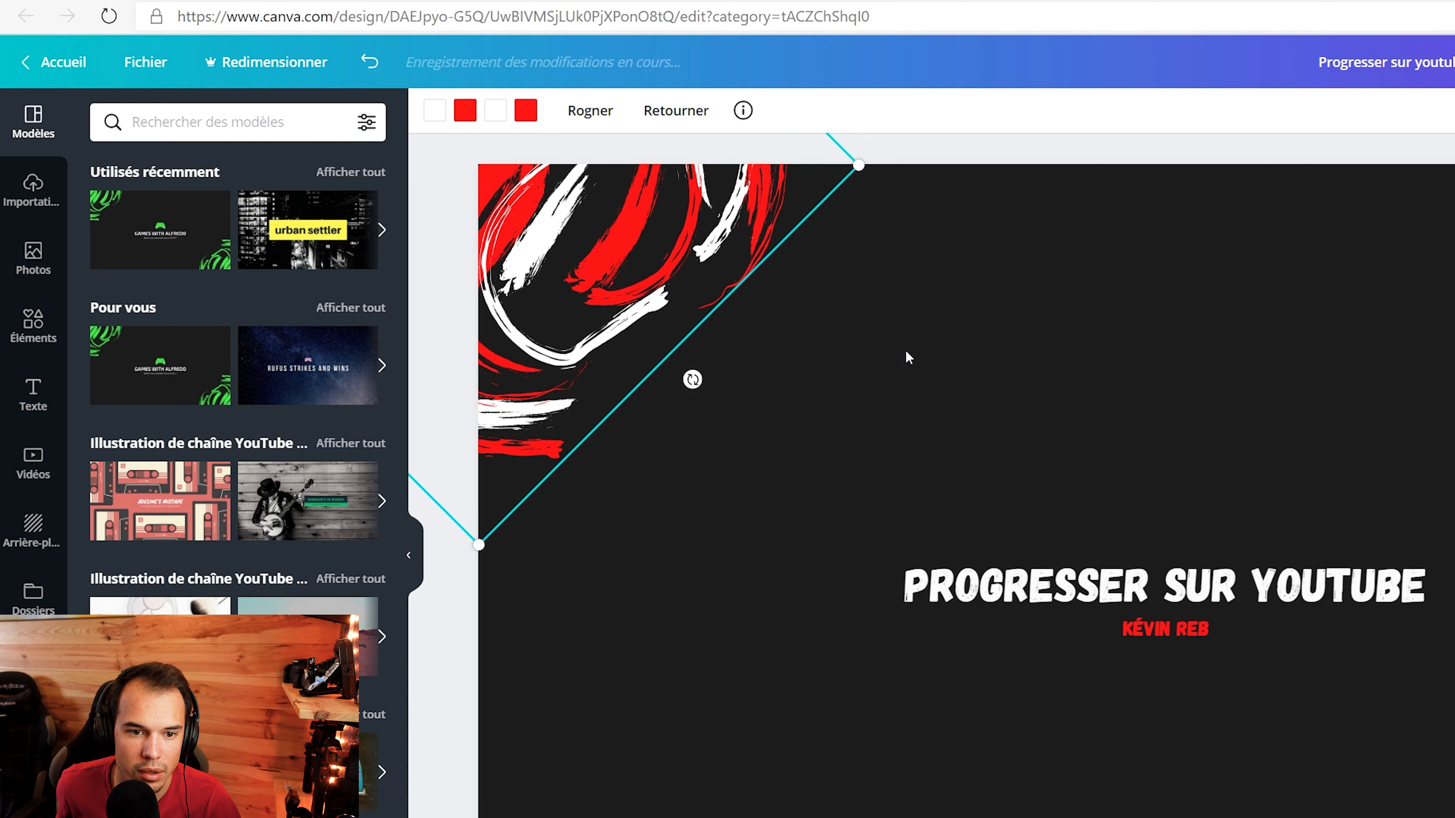
{"action": "left_click", "coordinate": [906, 353]}
Recolor the brush-stroke graphic in the banner's lower-right corner with the same alternating white, red, white and red
{"action": "left_click", "coordinate": [1318, 656]}
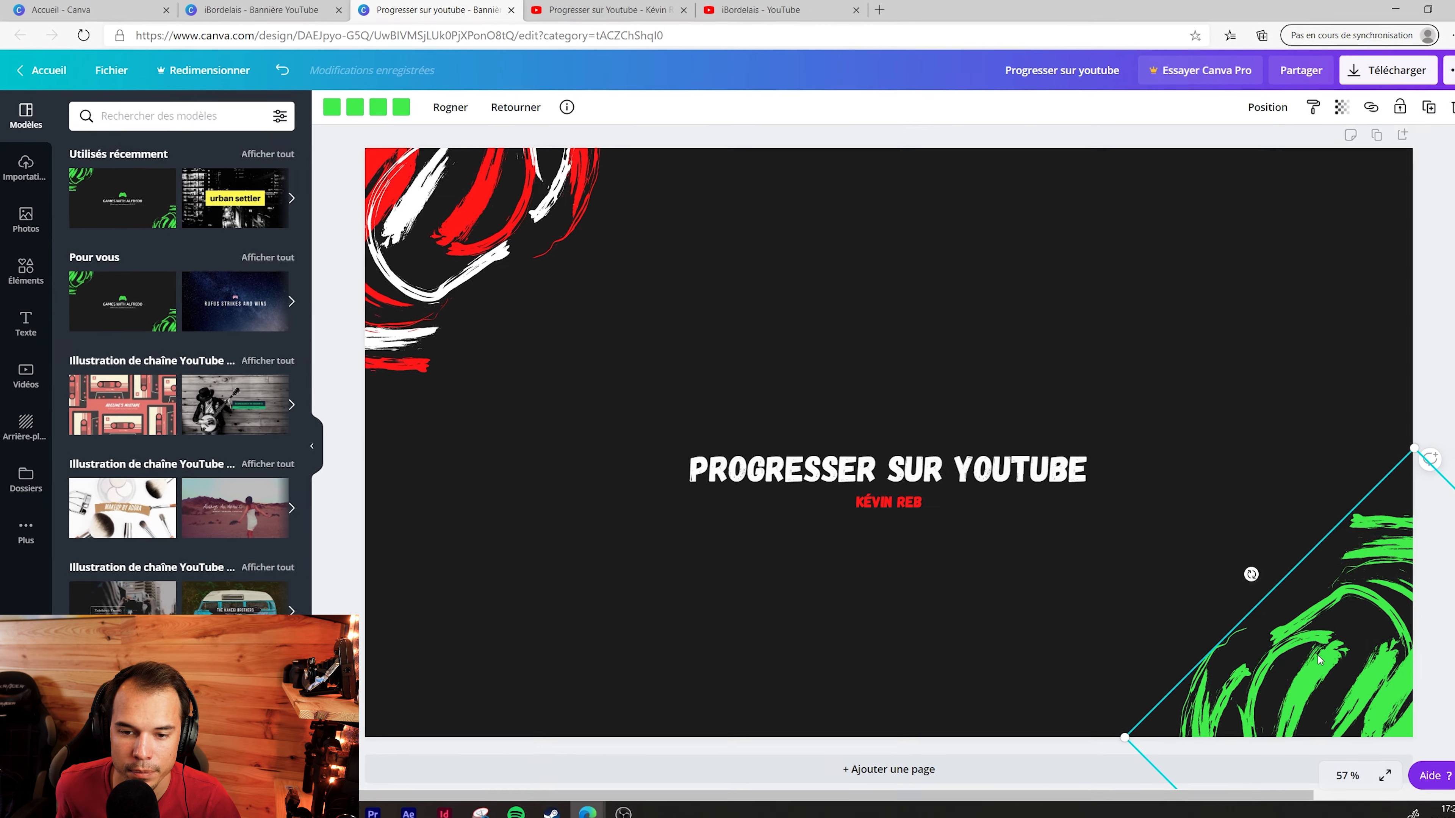
{"action": "left_click", "coordinate": [331, 107]}
{"action": "left_click", "coordinate": [198, 251]}
{"action": "left_click", "coordinate": [355, 107]}
{"action": "left_click", "coordinate": [273, 318]}
{"action": "left_click", "coordinate": [377, 107]}
{"action": "left_click", "coordinate": [198, 250]}
{"action": "left_click", "coordinate": [401, 107]}
{"action": "left_click", "coordinate": [273, 318]}
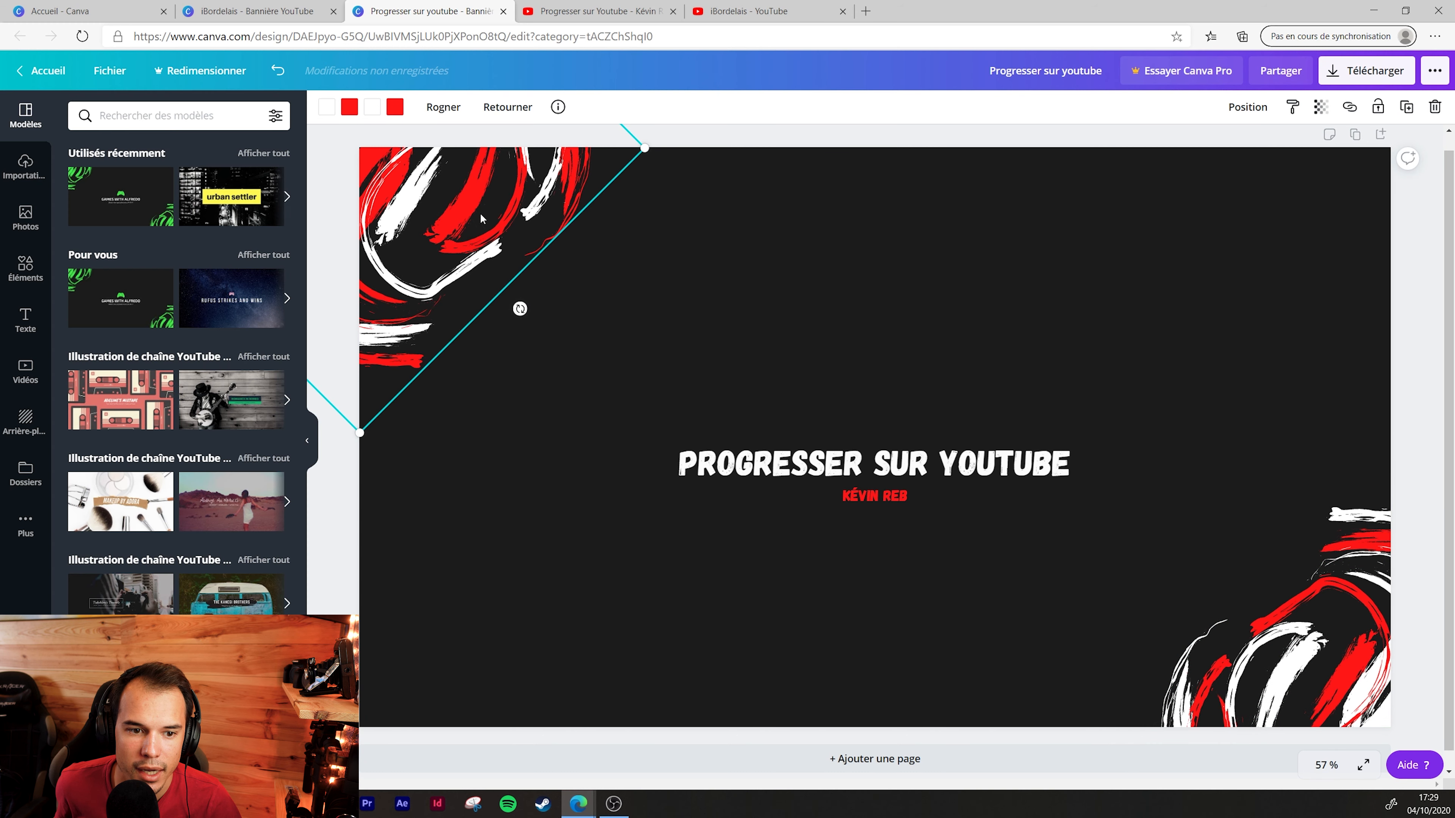
Enlarge and reposition both brush-stroke graphics so they fill more of the banner's upper-left and lower-right corners
{"action": "left_click_drag", "start_coordinate": [362, 431], "coordinate": [353, 596]}
{"action": "mouse_move", "coordinate": [503, 304]}
{"action": "left_mouse_down"}
{"action": "mouse_move", "coordinate": [543, 277]}
{"action": "mouse_move", "coordinate": [527, 258]}
{"action": "mouse_move", "coordinate": [587, 305]}
{"action": "left_mouse_up"}
{"action": "left_click", "coordinate": [1289, 642]}
{"action": "left_click_drag", "start_coordinate": [1289, 642], "coordinate": [1257, 463]}
{"action": "left_click_drag", "start_coordinate": [1273, 739], "coordinate": [1258, 816]}
{"action": "left_click_drag", "start_coordinate": [1361, 266], "coordinate": [1396, 117]}
{"action": "mouse_move", "coordinate": [1315, 433]}
{"action": "left_mouse_down"}
{"action": "mouse_move", "coordinate": [1292, 495]}
{"action": "mouse_move", "coordinate": [1130, 465]}
{"action": "left_mouse_up"}
{"action": "left_click", "coordinate": [1406, 235]}
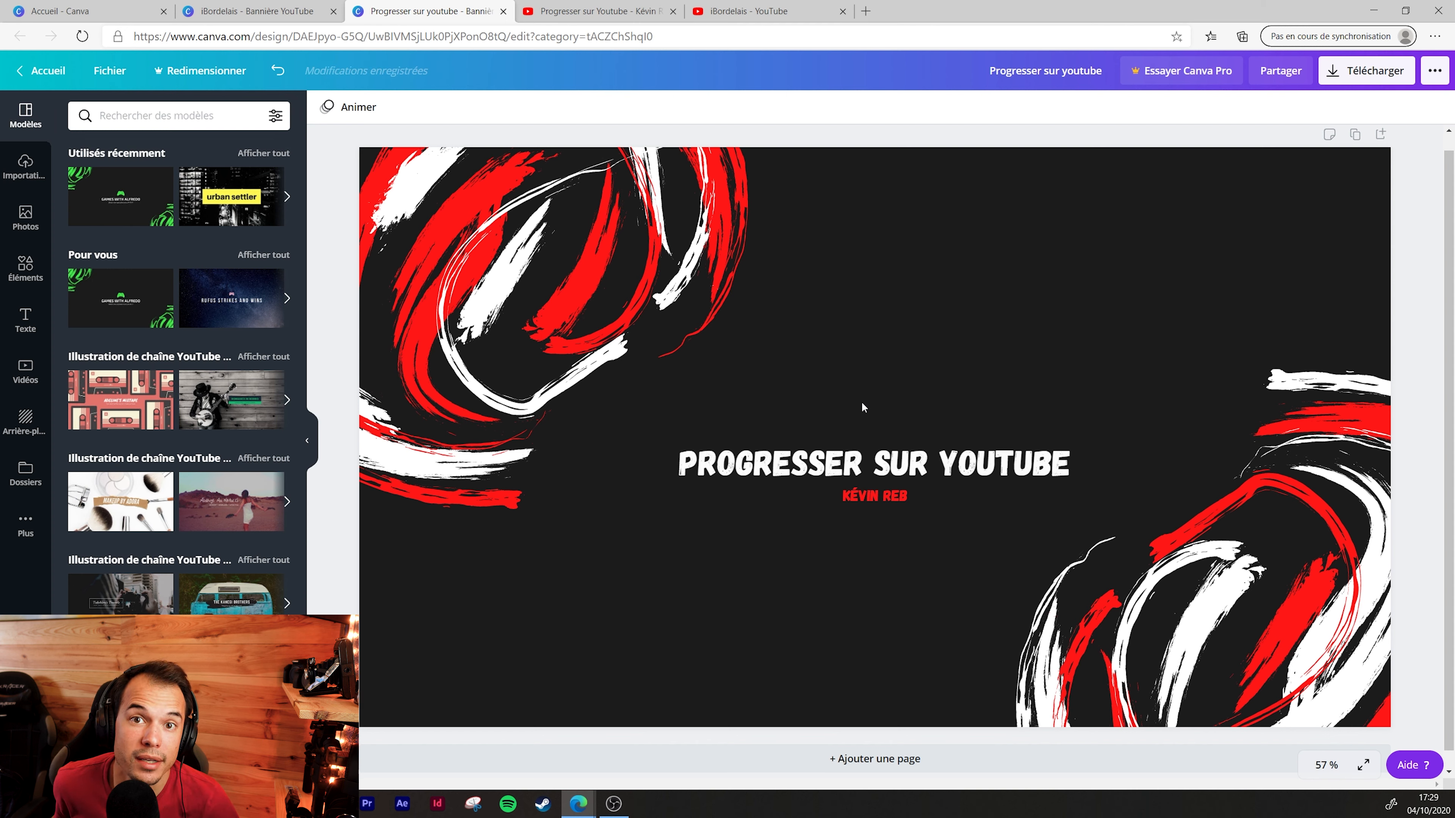
Upload the red, black and white logo image from the computer to the design's image uploads
{"action": "left_click", "coordinate": [720, 372]}
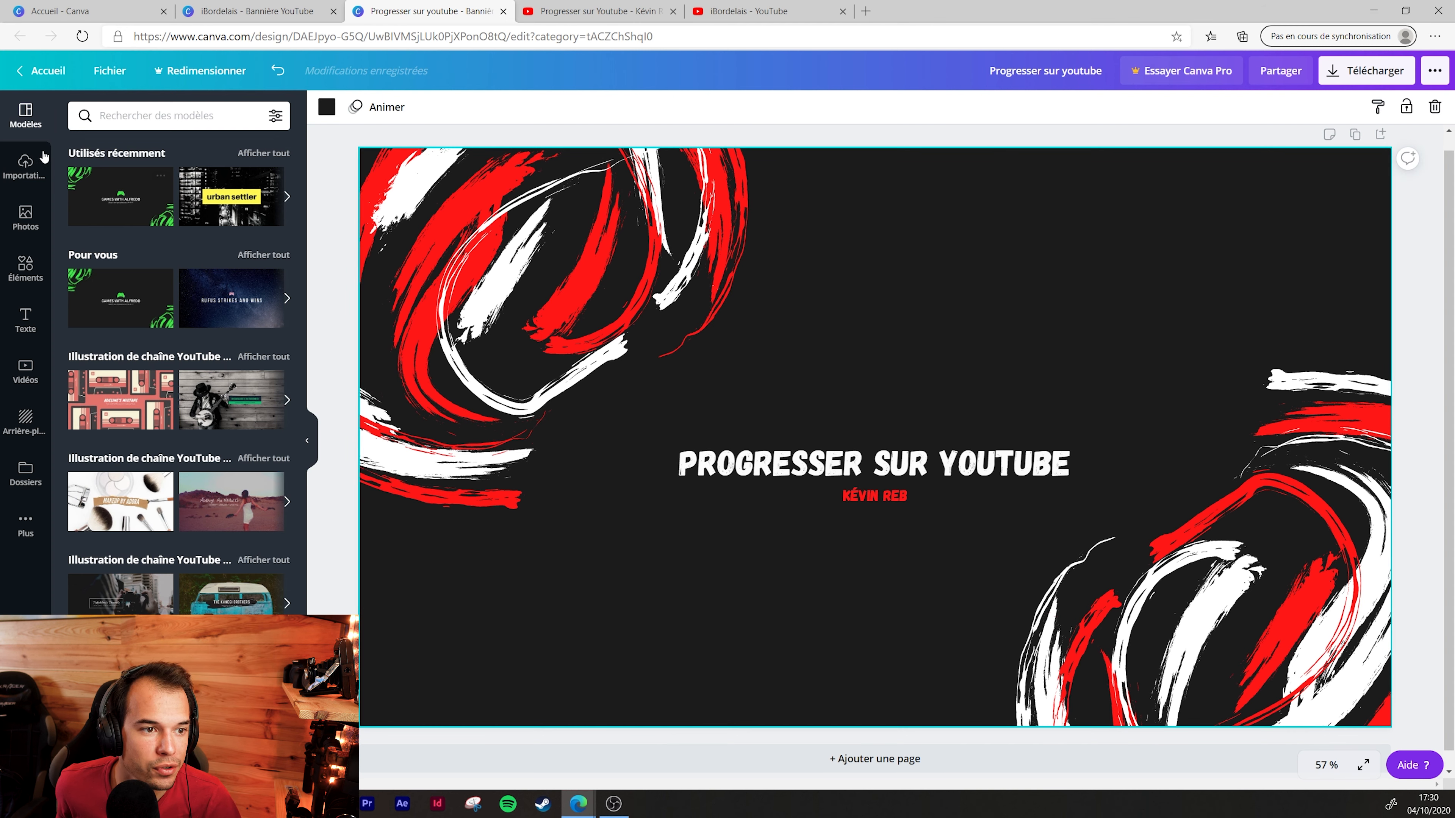
{"action": "left_click", "coordinate": [22, 172]}
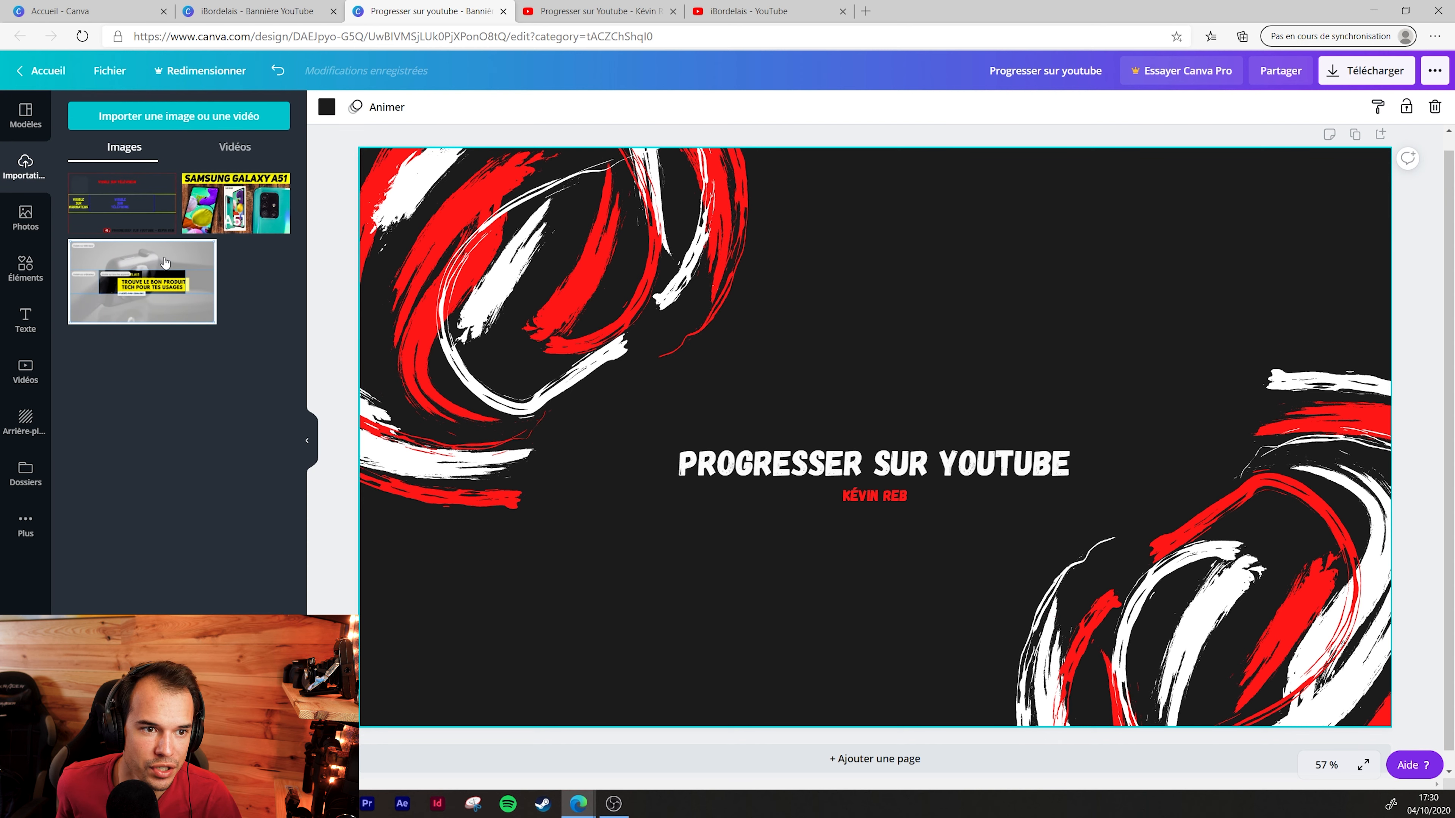
{"action": "left_click_drag", "start_coordinate": [1454, 156], "coordinate": [869, 96]}
{"action": "left_click_drag", "start_coordinate": [851, 386], "coordinate": [152, 422]}
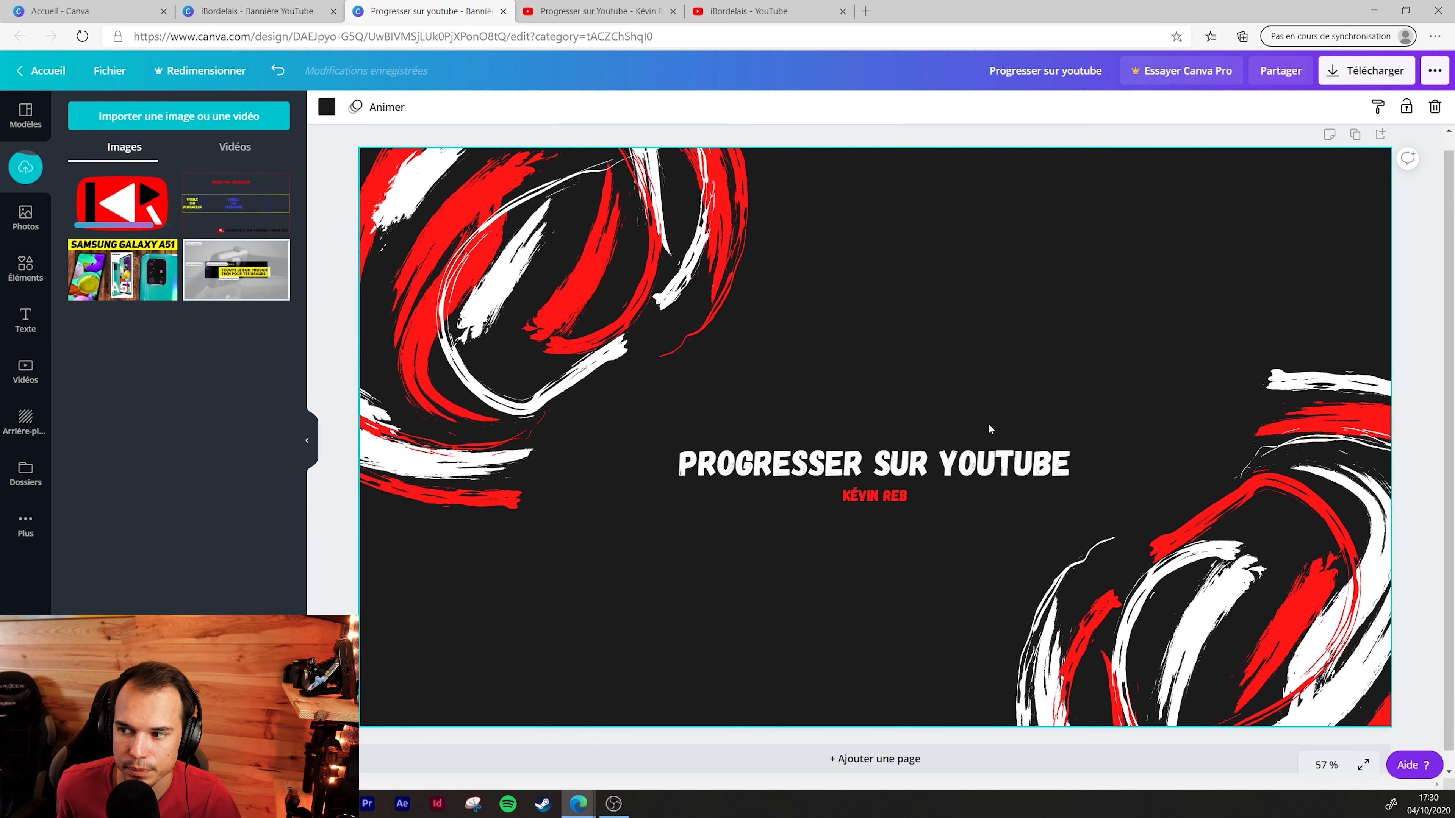
Place the uploaded logo on the banner, shrink it and center it horizontally just above the title "Progresser sur Youtube"
{"action": "left_click_drag", "start_coordinate": [121, 203], "coordinate": [762, 293]}
{"action": "left_click_drag", "start_coordinate": [854, 310], "coordinate": [1248, 565]}
{"action": "left_click_drag", "start_coordinate": [1337, 627], "coordinate": [825, 351]}
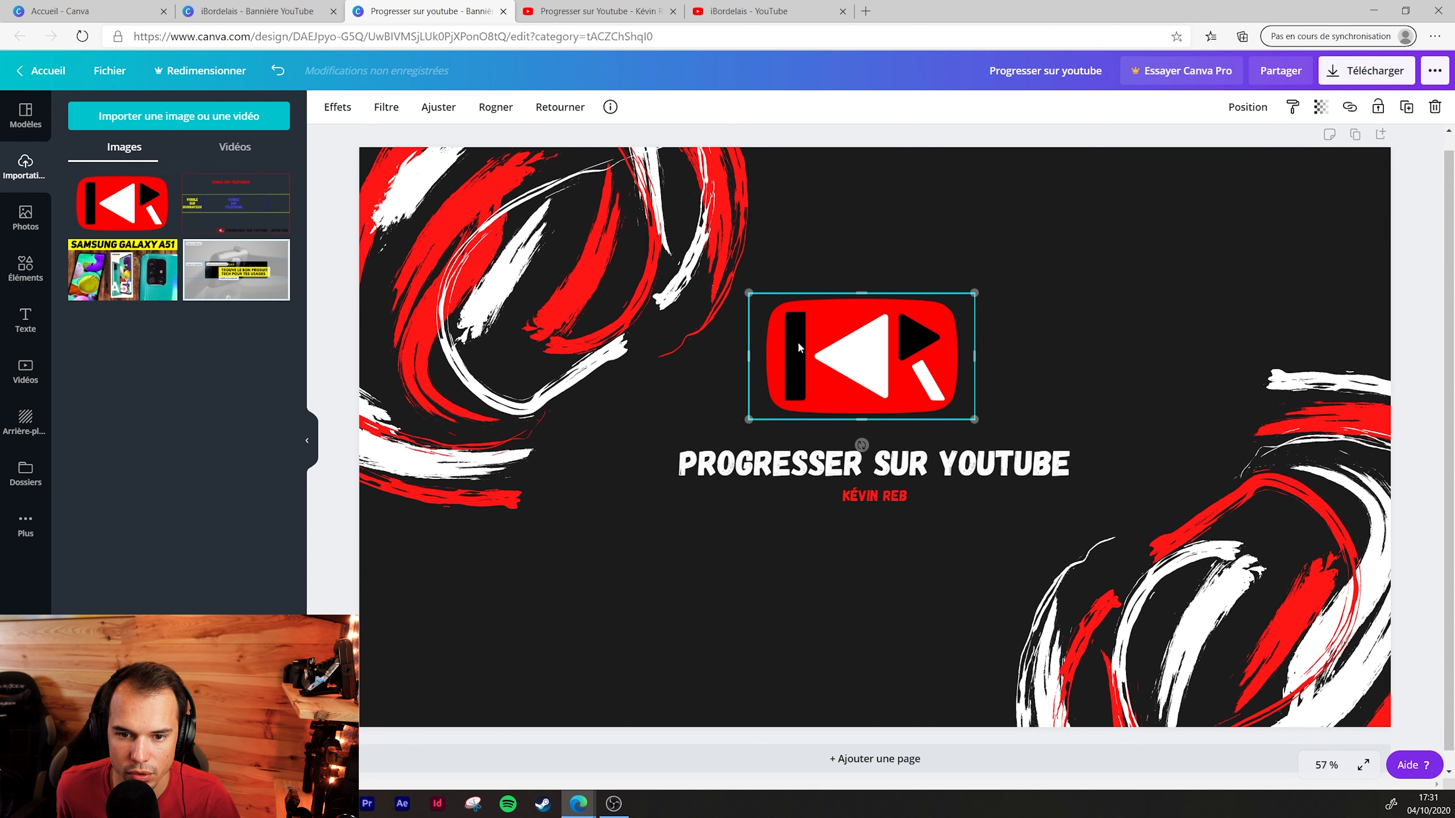
{"action": "left_click_drag", "start_coordinate": [749, 291], "coordinate": [870, 399]}
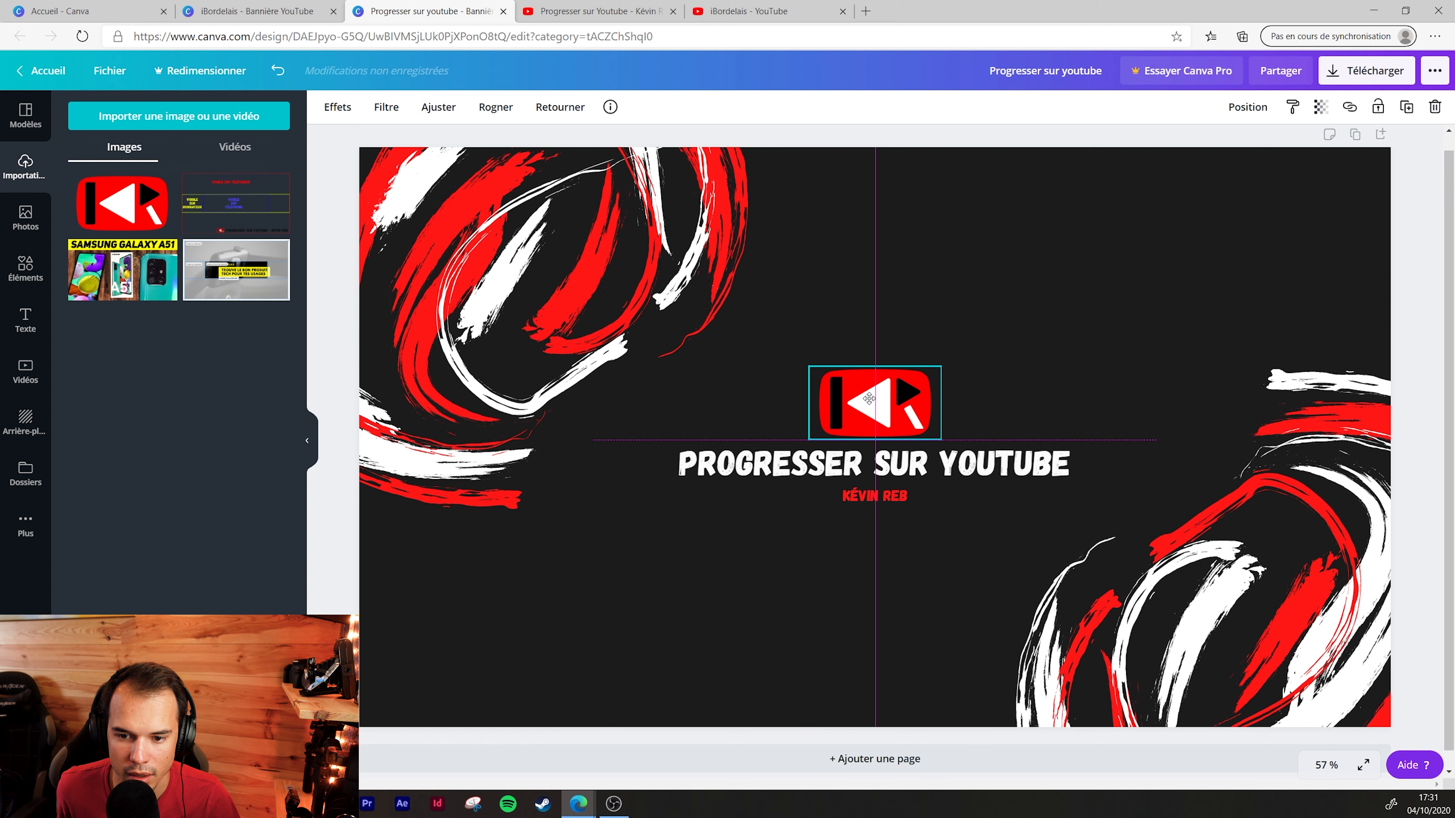
{"action": "left_click", "coordinate": [1079, 324]}
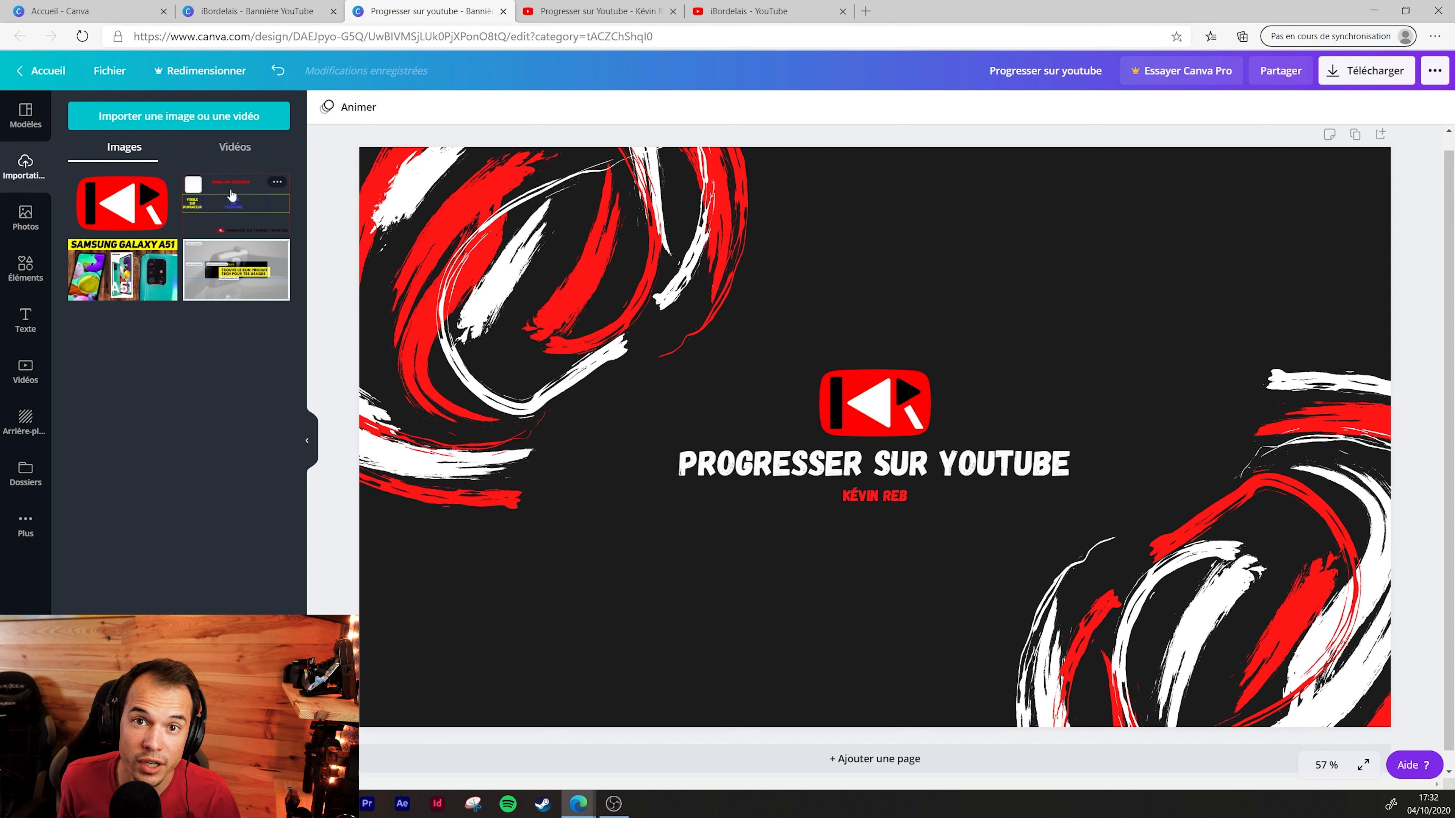
Add the uploaded guide image showing the television, computer and phone visibility zones and stretch it over the whole banner
{"action": "left_click_drag", "start_coordinate": [236, 208], "coordinate": [603, 253]}
{"action": "left_click_drag", "start_coordinate": [746, 386], "coordinate": [548, 302]}
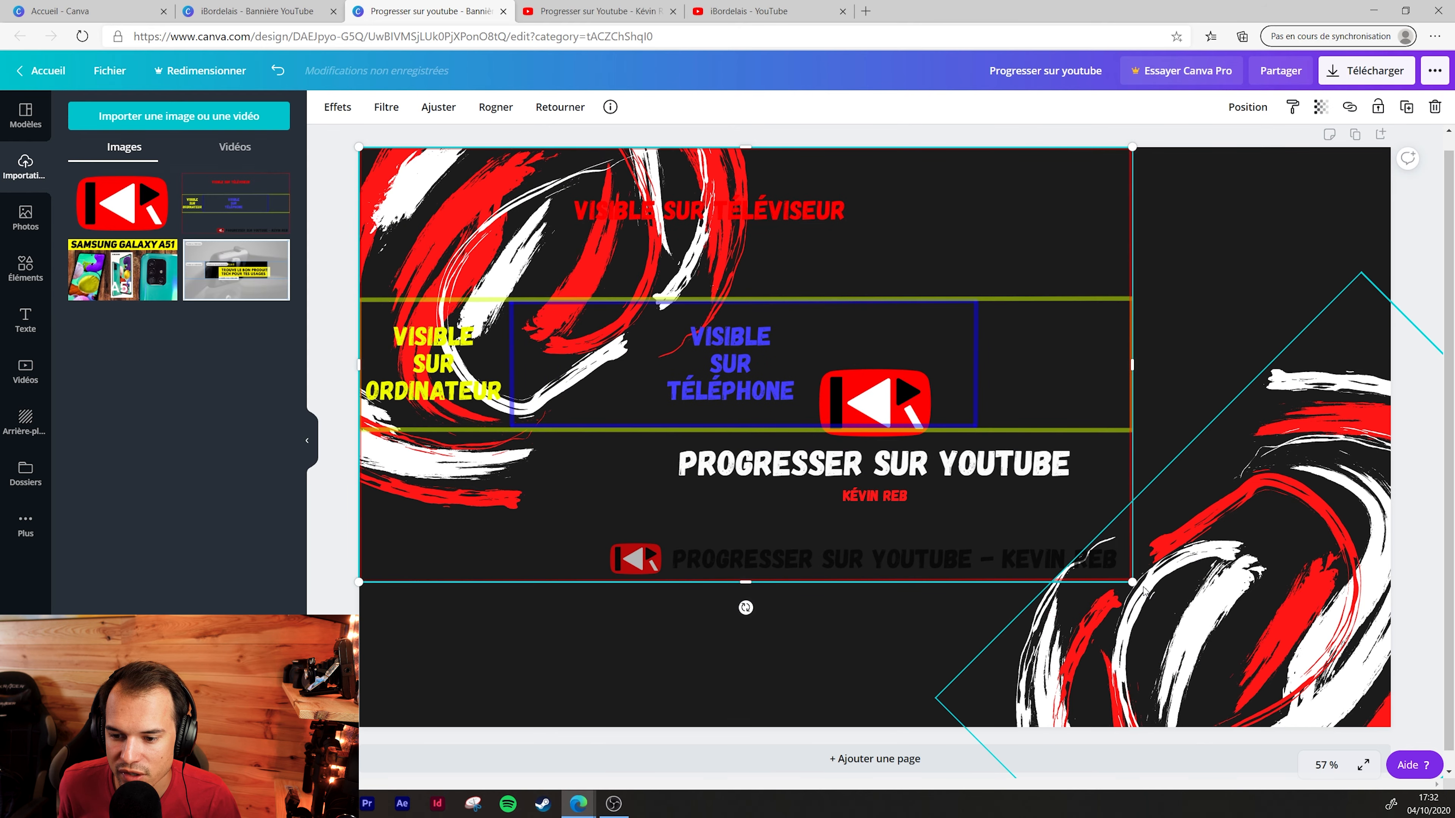
{"action": "left_click_drag", "start_coordinate": [1131, 581], "coordinate": [1389, 736]}
{"action": "left_click", "coordinate": [1411, 662]}
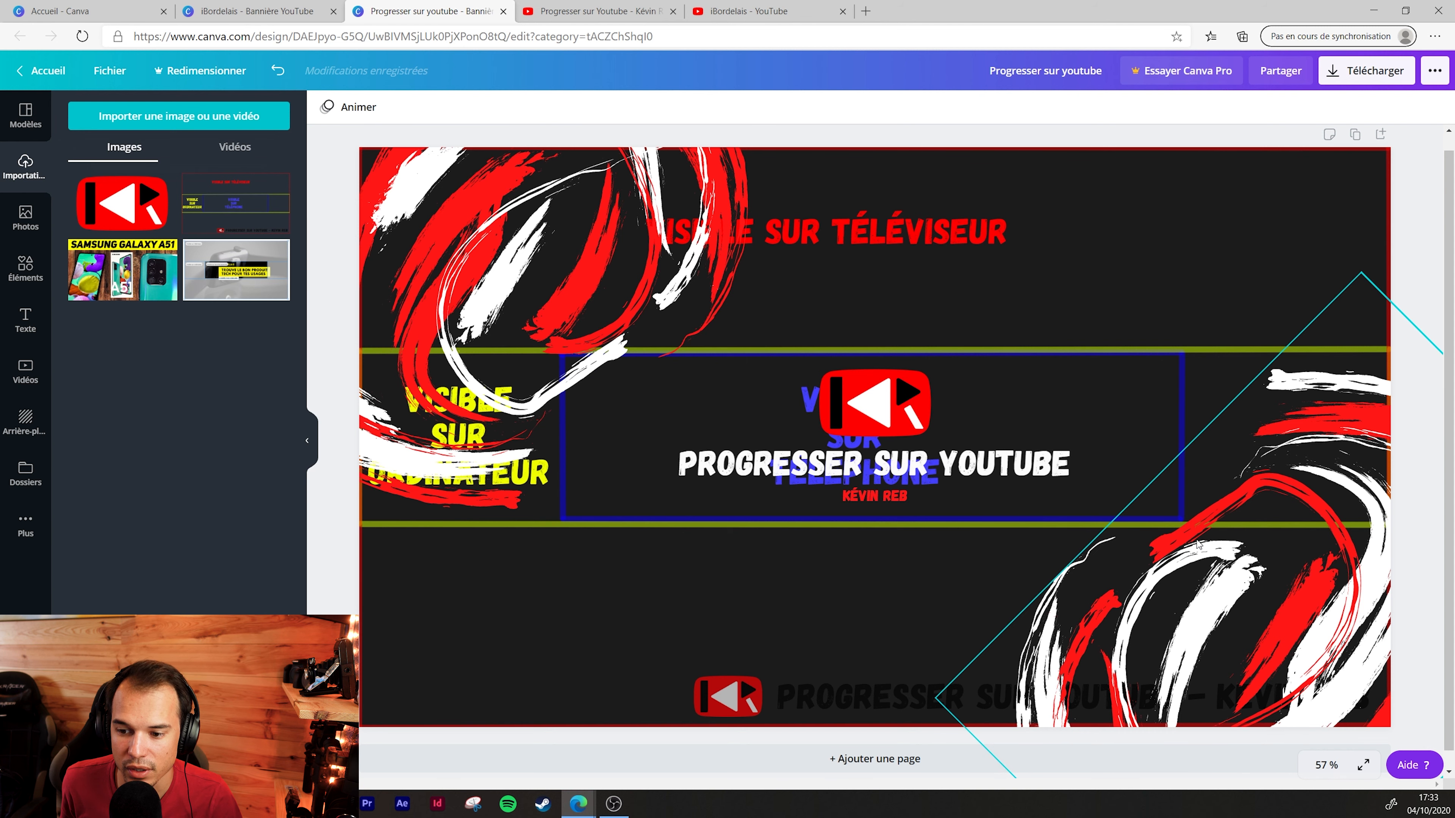
Enlarge both brush-stroke graphics to reach further into the computer-visible zone, and rotate the lower-right one to a steeper angle
{"action": "left_click", "coordinate": [1201, 606]}
{"action": "left_click_drag", "start_coordinate": [1368, 259], "coordinate": [1398, 200]}
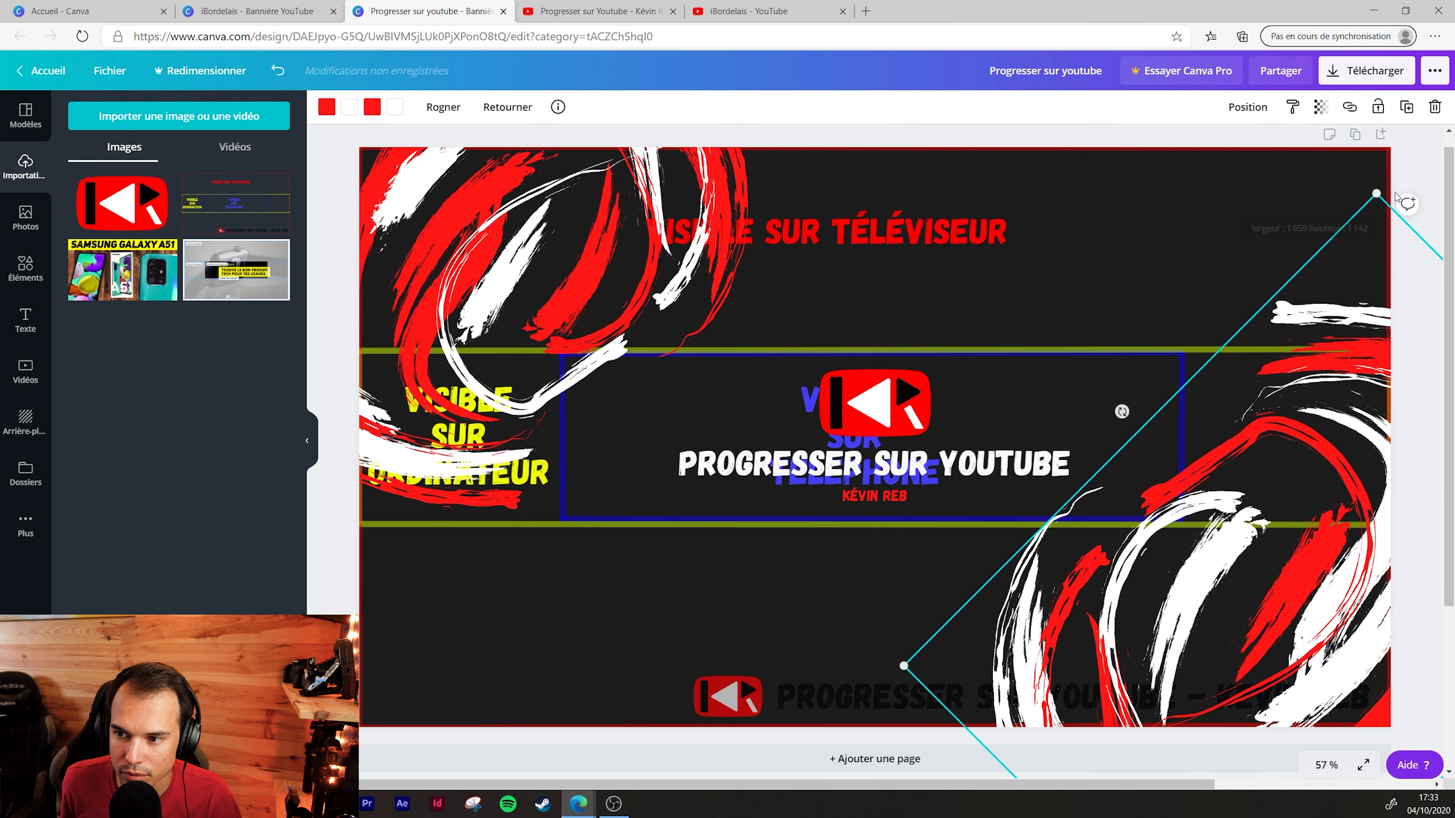
{"action": "mouse_move", "coordinate": [1121, 411]}
{"action": "left_mouse_down"}
{"action": "mouse_move", "coordinate": [1079, 439]}
{"action": "mouse_move", "coordinate": [1092, 455]}
{"action": "mouse_move", "coordinate": [1072, 422]}
{"action": "left_mouse_up"}
{"action": "left_click_drag", "start_coordinate": [1161, 483], "coordinate": [1163, 485]}
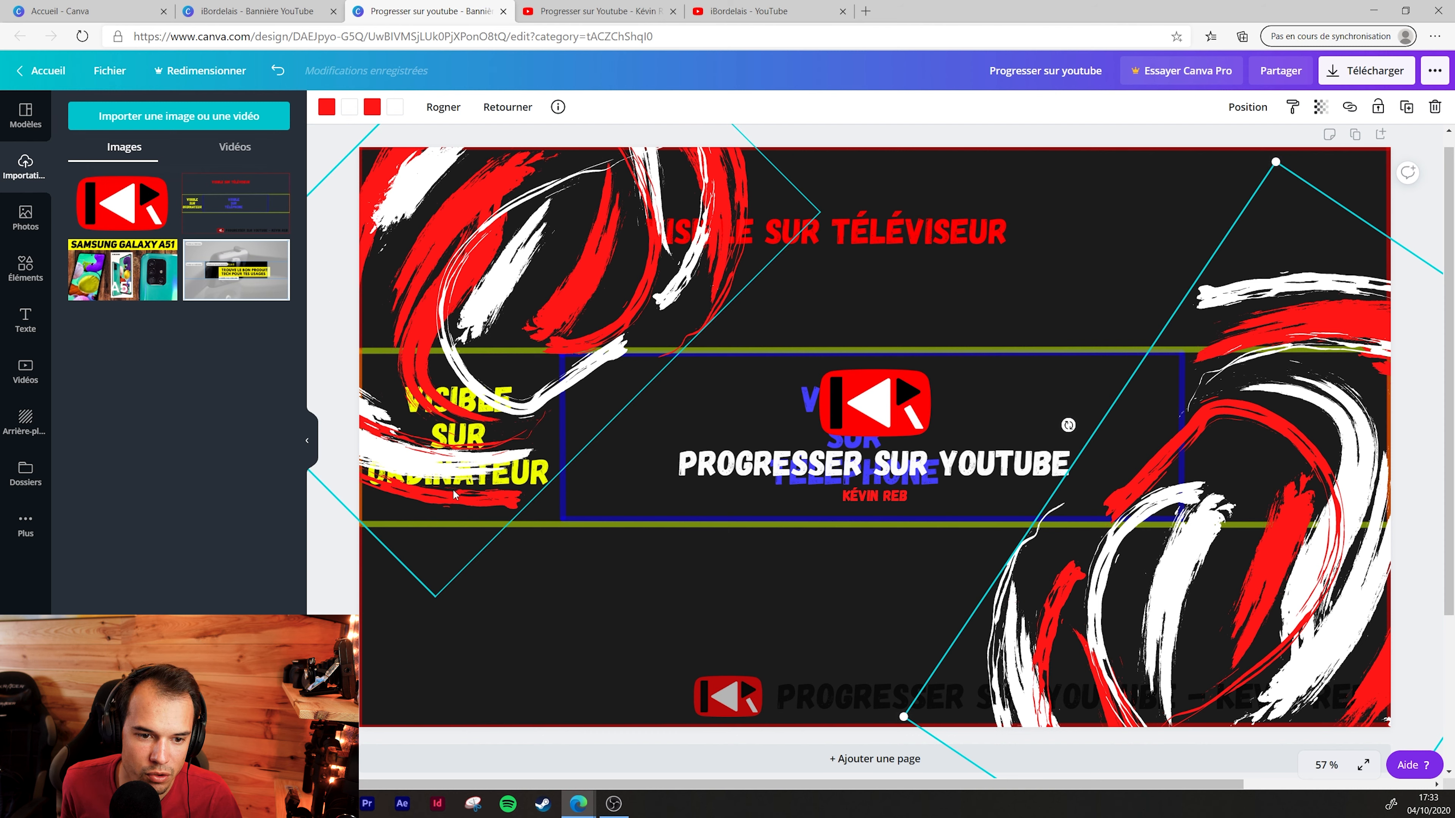
{"action": "left_click", "coordinate": [446, 441]}
{"action": "mouse_move", "coordinate": [435, 593]}
{"action": "left_mouse_down"}
{"action": "mouse_move", "coordinate": [408, 678]}
{"action": "mouse_move", "coordinate": [411, 665]}
{"action": "left_mouse_up"}
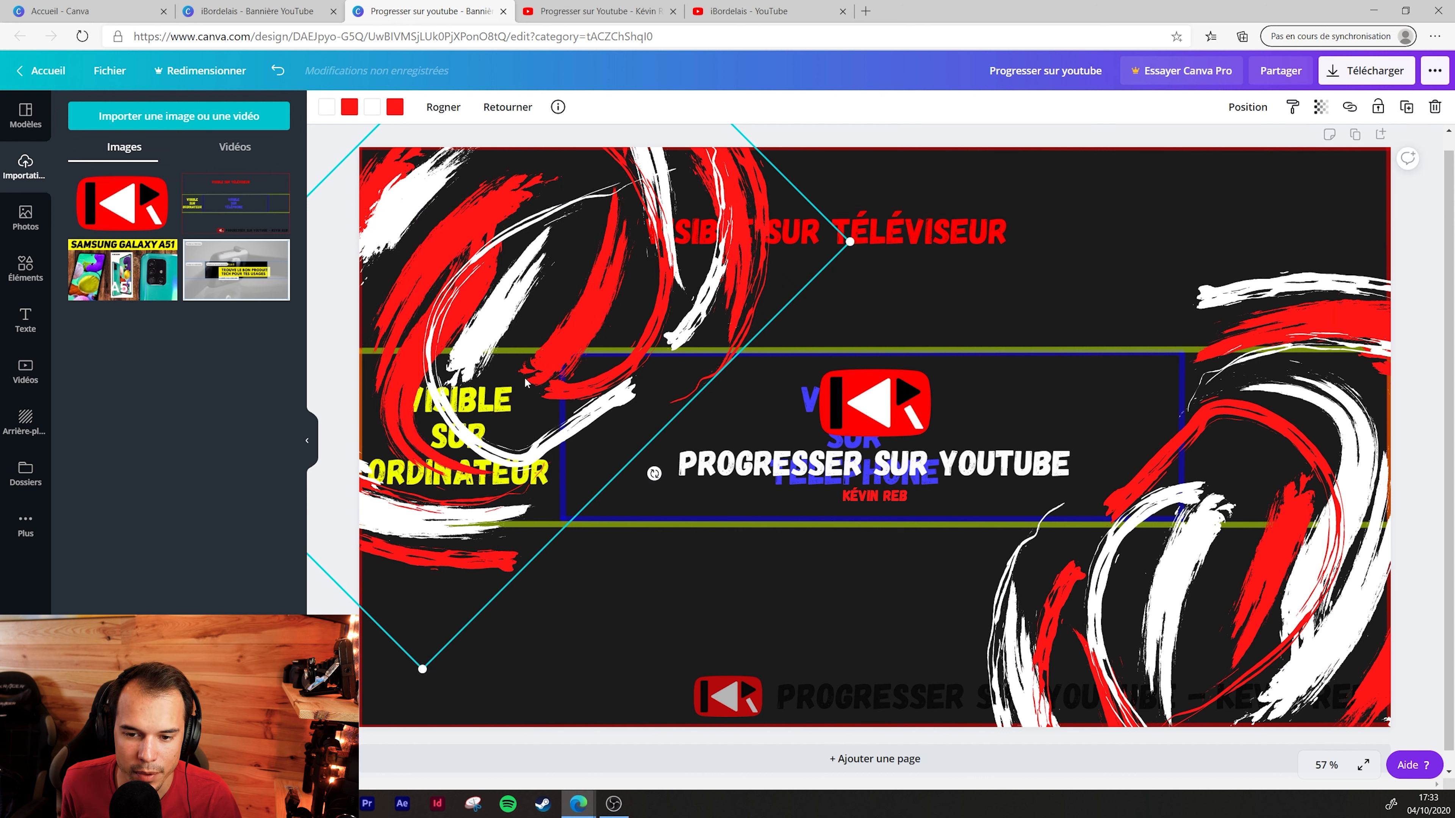
Move the title and subtitle group slightly down within the phone-visible zone, and delete the visibility-zone guide image
{"action": "left_click", "coordinate": [880, 478]}
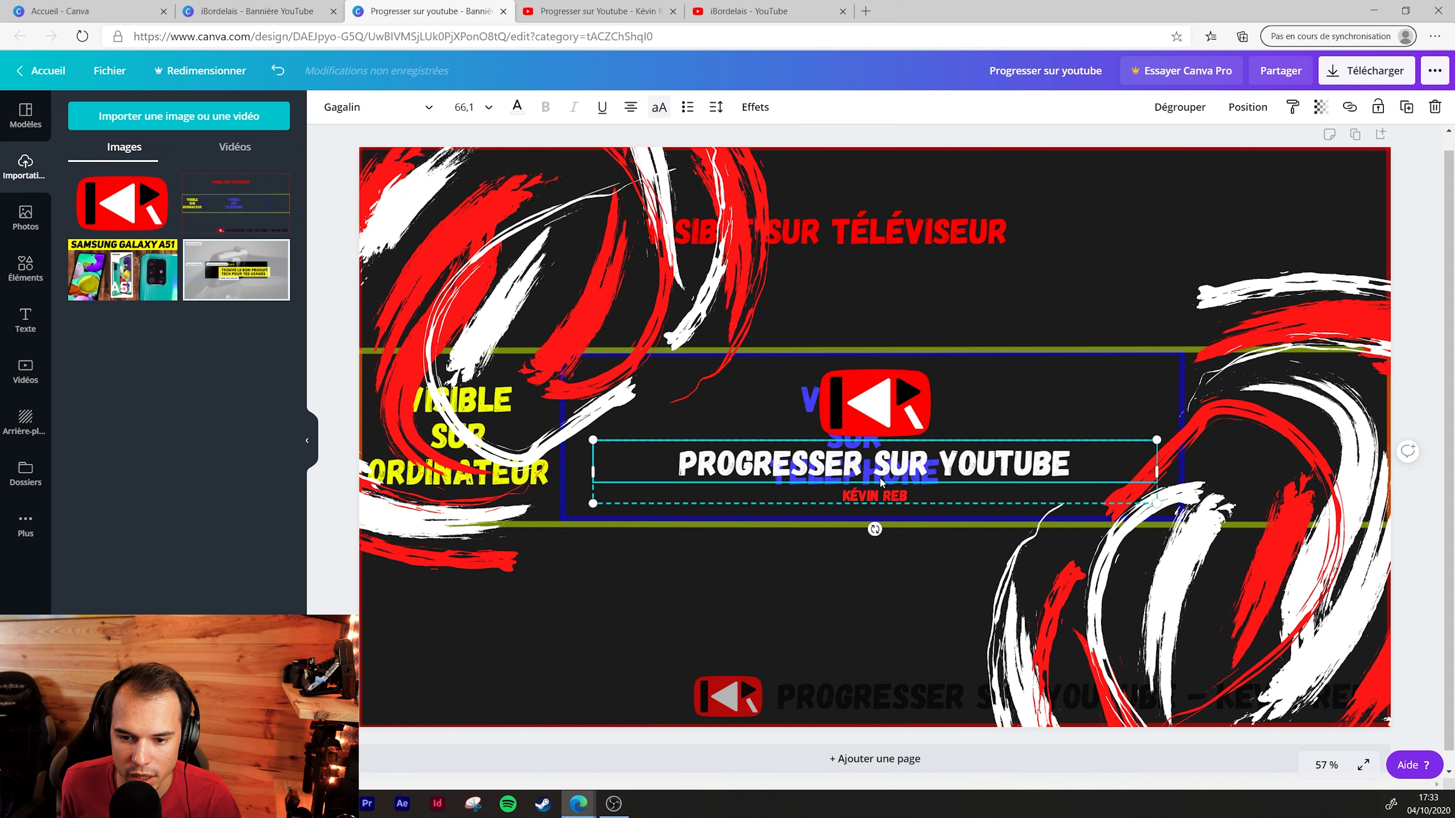
{"action": "left_click_drag", "start_coordinate": [880, 479], "coordinate": [880, 484]}
{"action": "left_click", "coordinate": [1015, 303]}
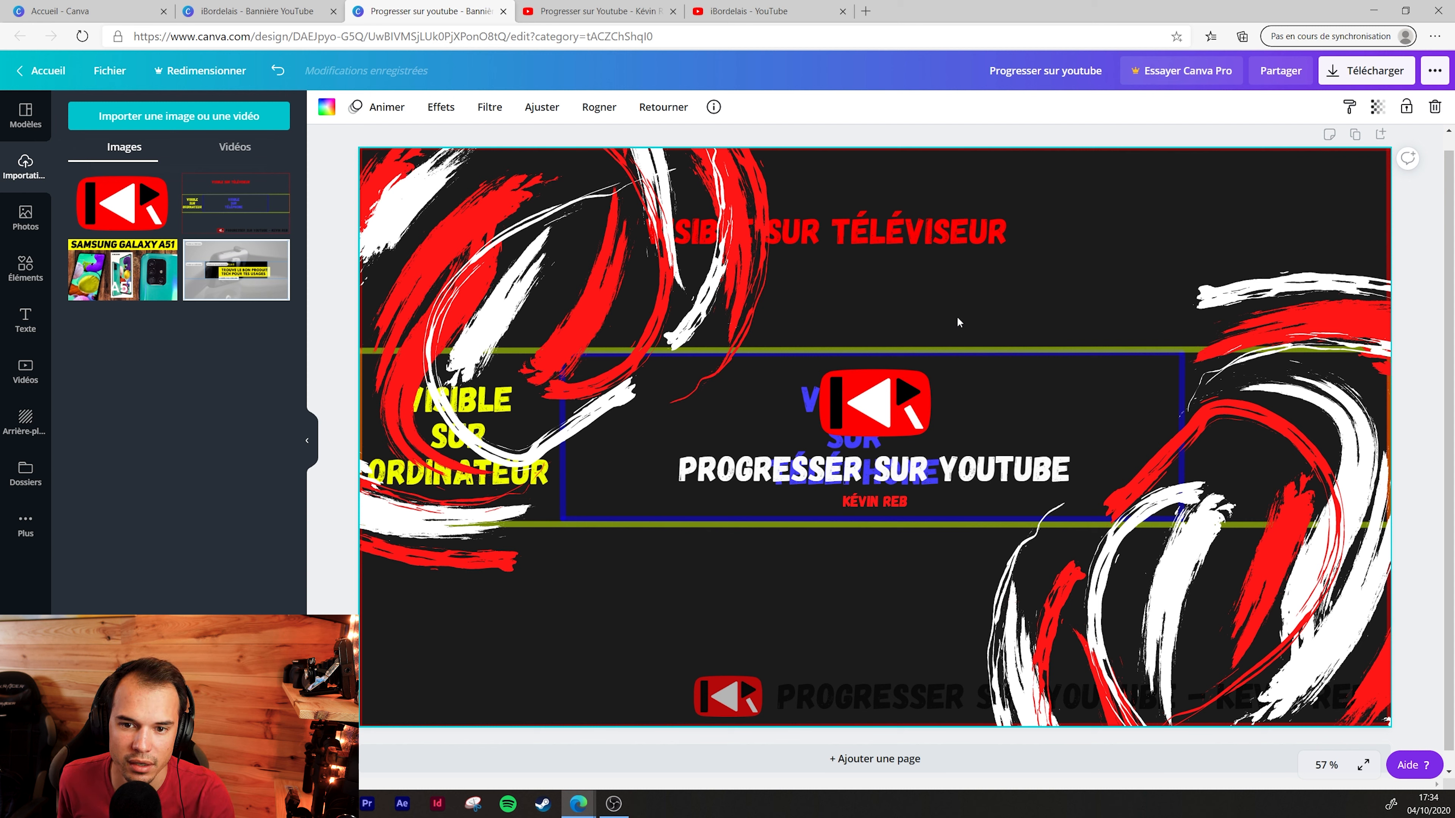
{"action": "key", "text": "Delete"}
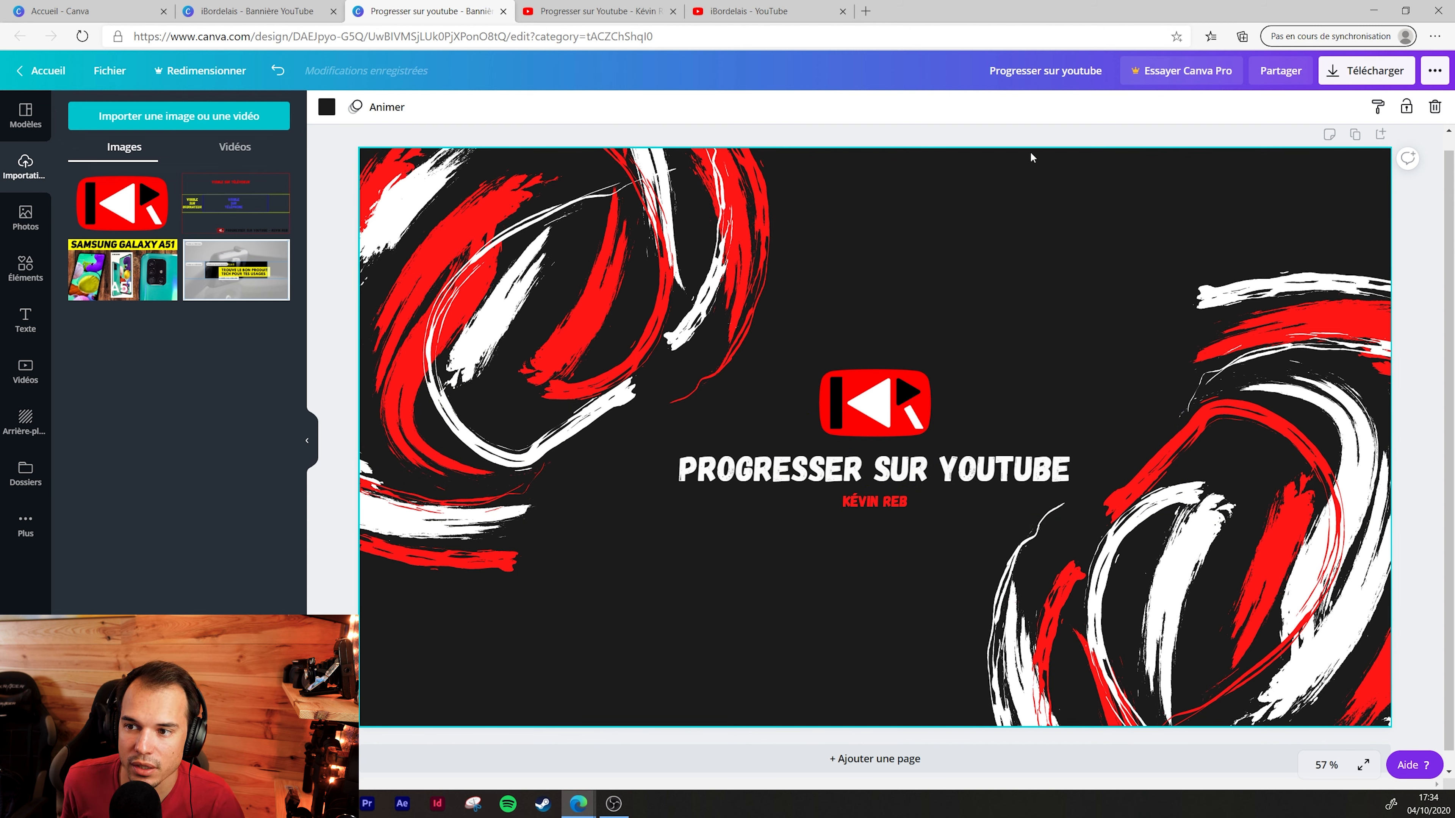
Download the finished banner as a PNG file
{"action": "left_click", "coordinate": [1361, 77]}
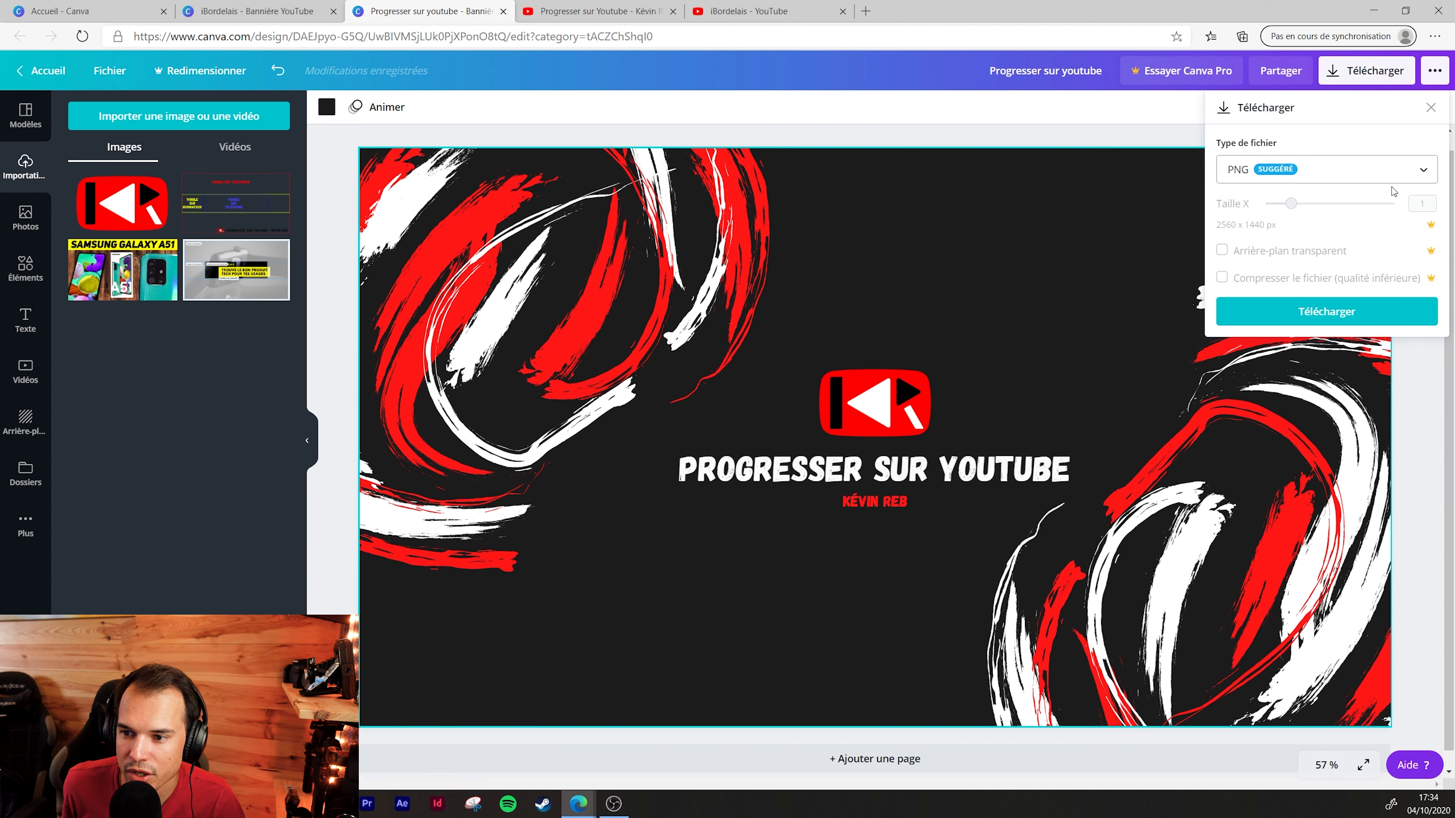
{"action": "left_click", "coordinate": [1299, 314]}
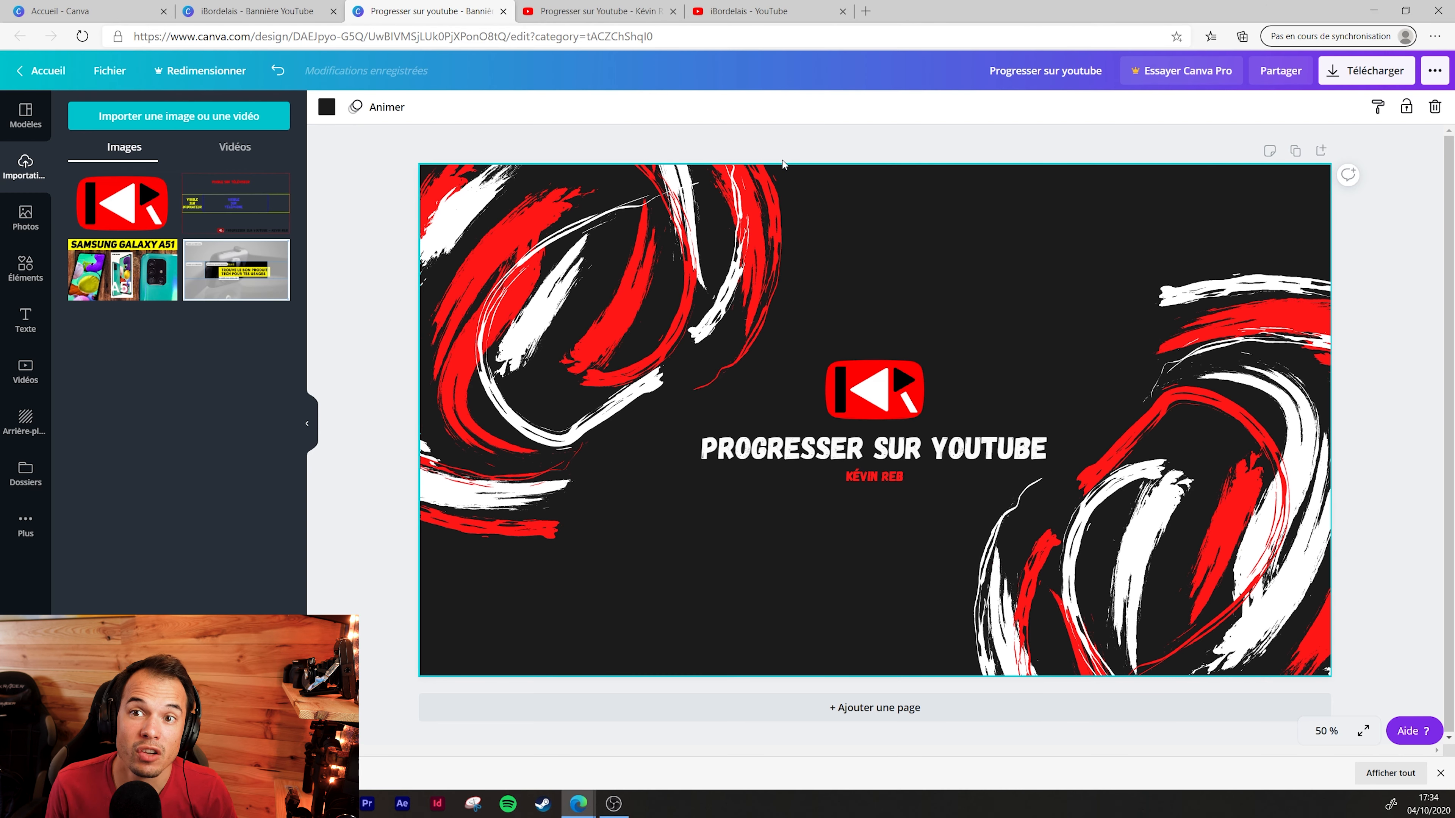
Switch to the YouTube channel page and open the channel's Branding customization in YouTube Studio
{"action": "key", "text": "ctrl+Tab"}
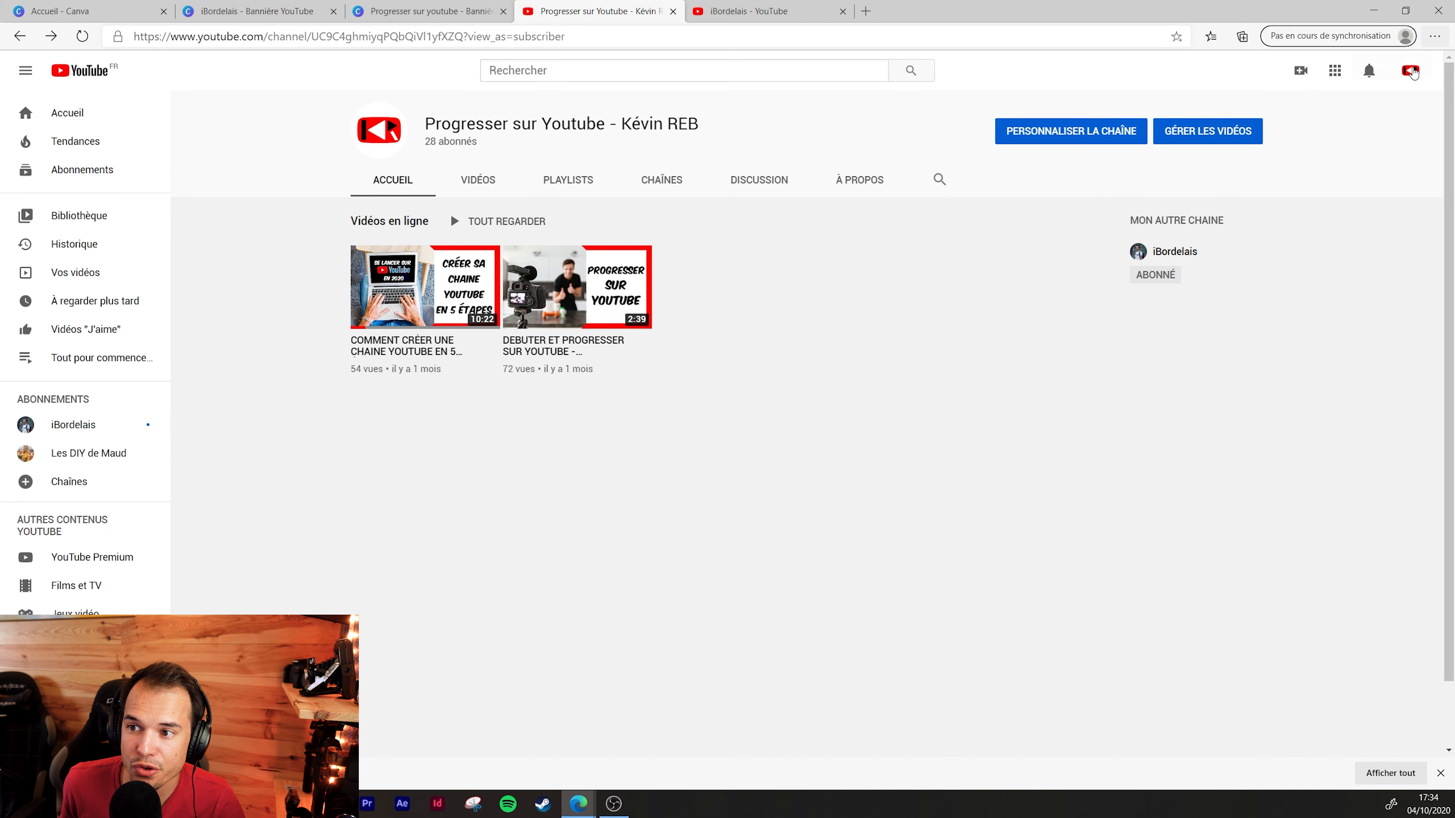
{"action": "left_click", "coordinate": [1410, 71]}
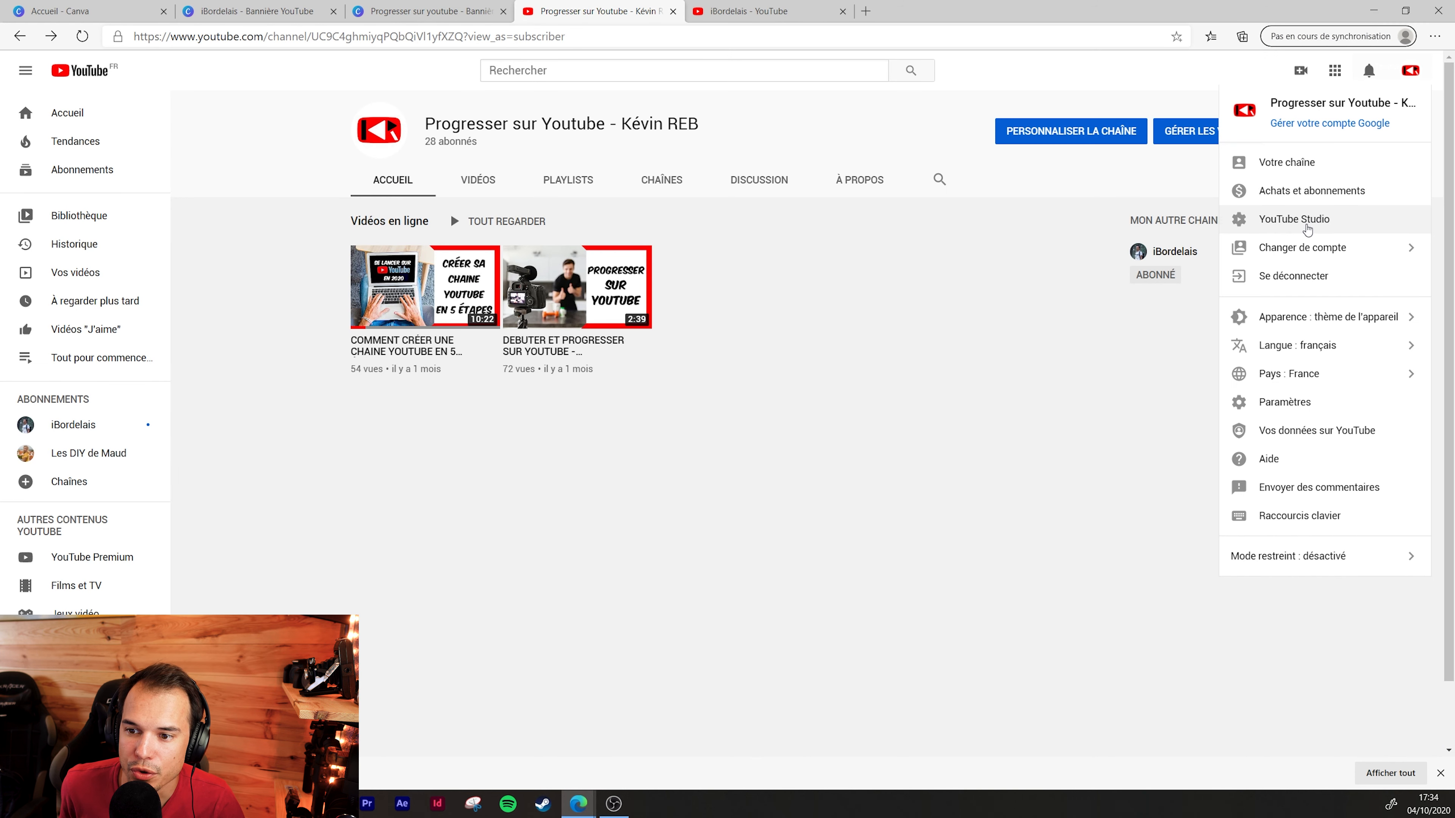
{"action": "left_click", "coordinate": [1301, 221]}
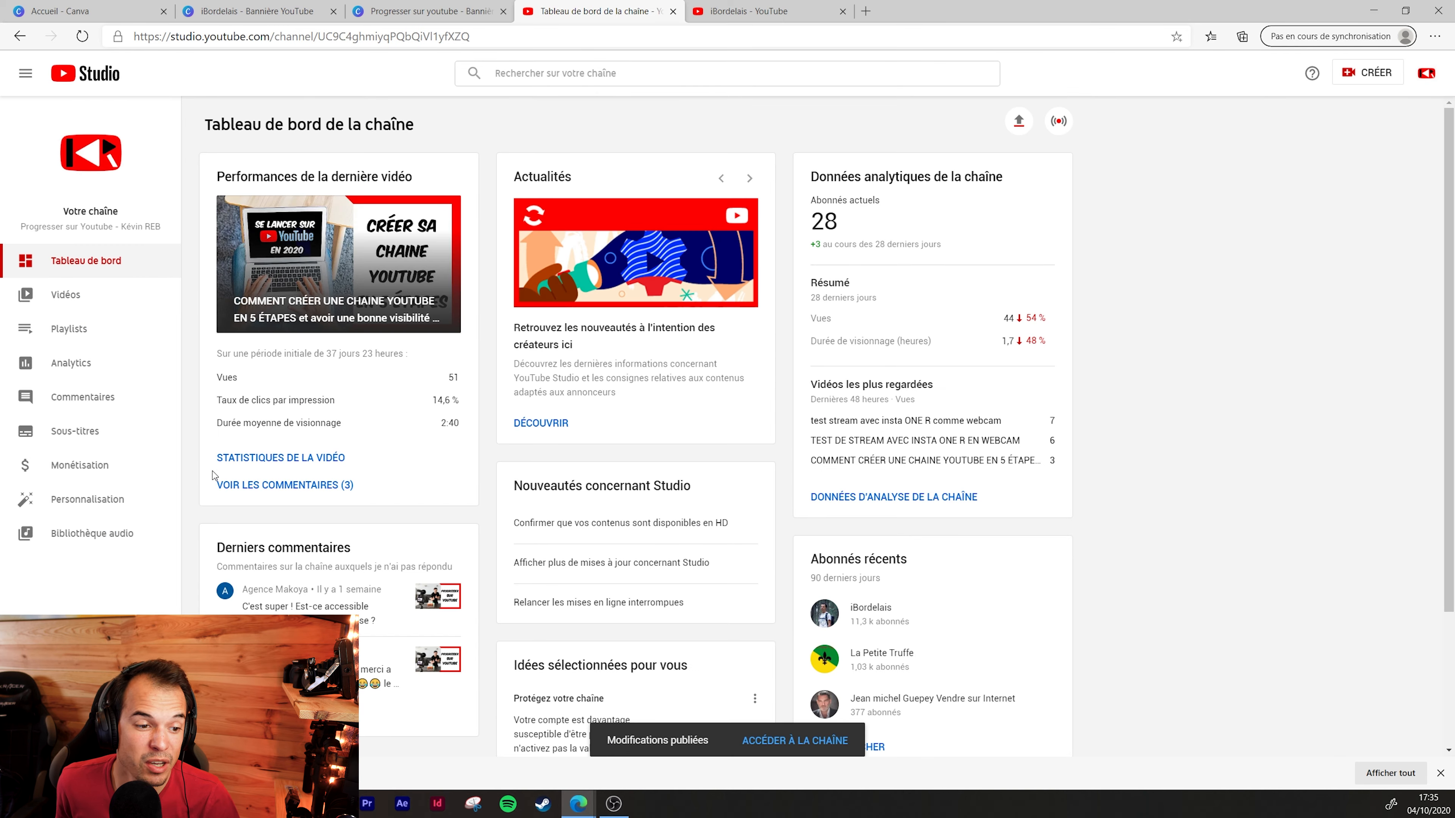
{"action": "left_click", "coordinate": [80, 504]}
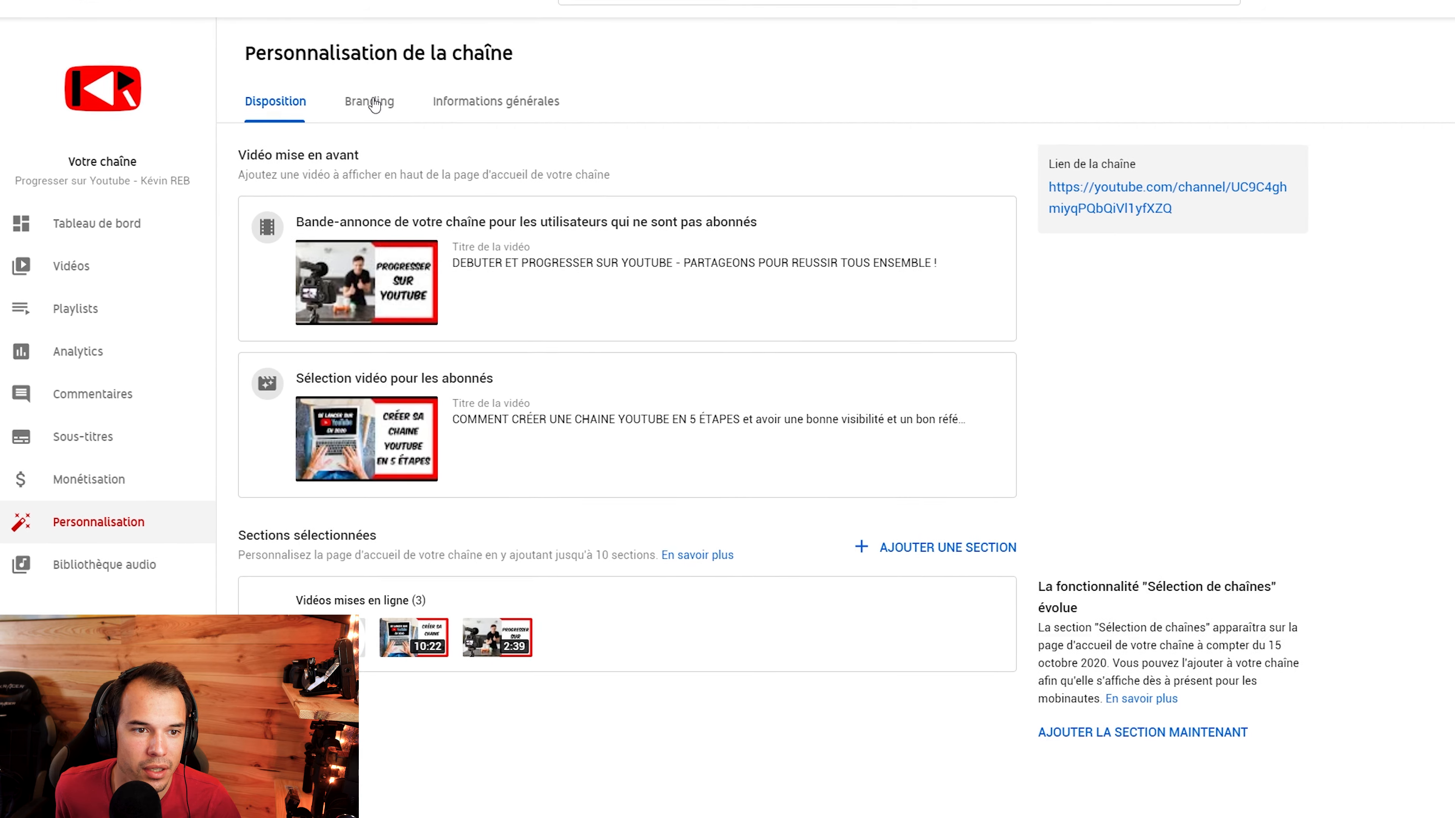
{"action": "left_click", "coordinate": [337, 132]}
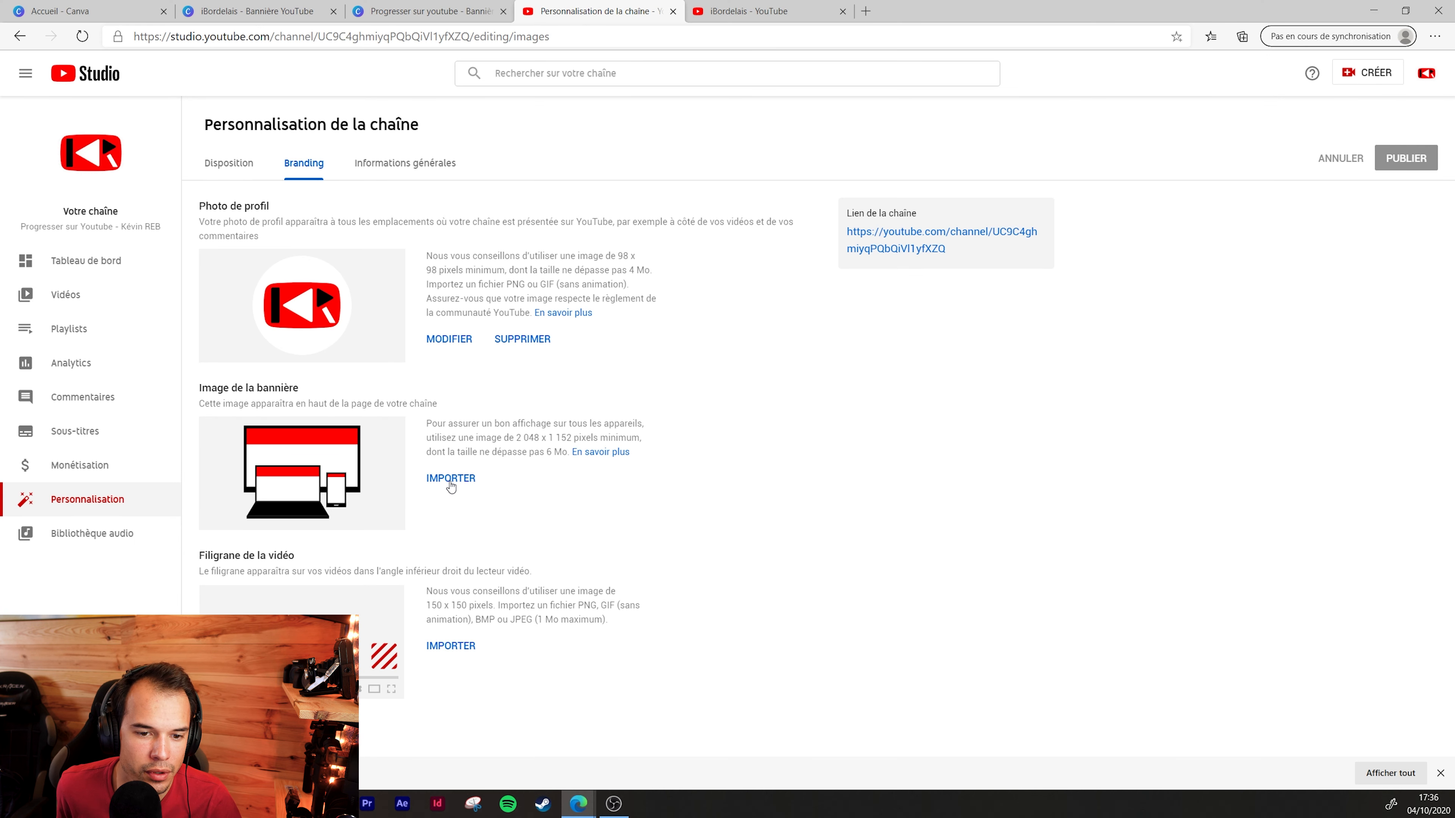
Import the file "Progresser sur youtube" from Téléchargements as the channel's banner image and accept the proposed framing
{"action": "left_click", "coordinate": [451, 481]}
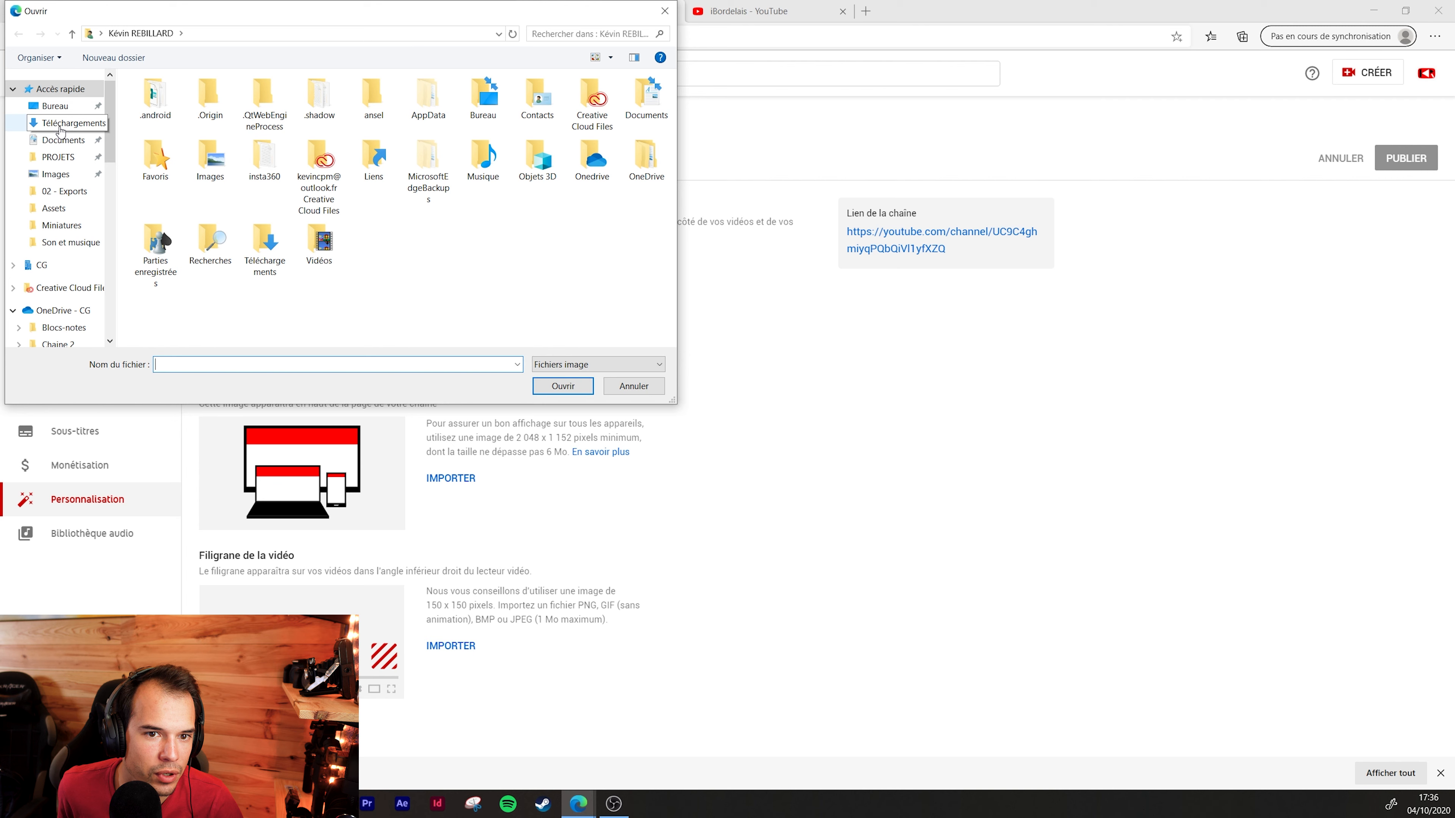
{"action": "left_click", "coordinate": [61, 123]}
{"action": "left_click", "coordinate": [189, 116]}
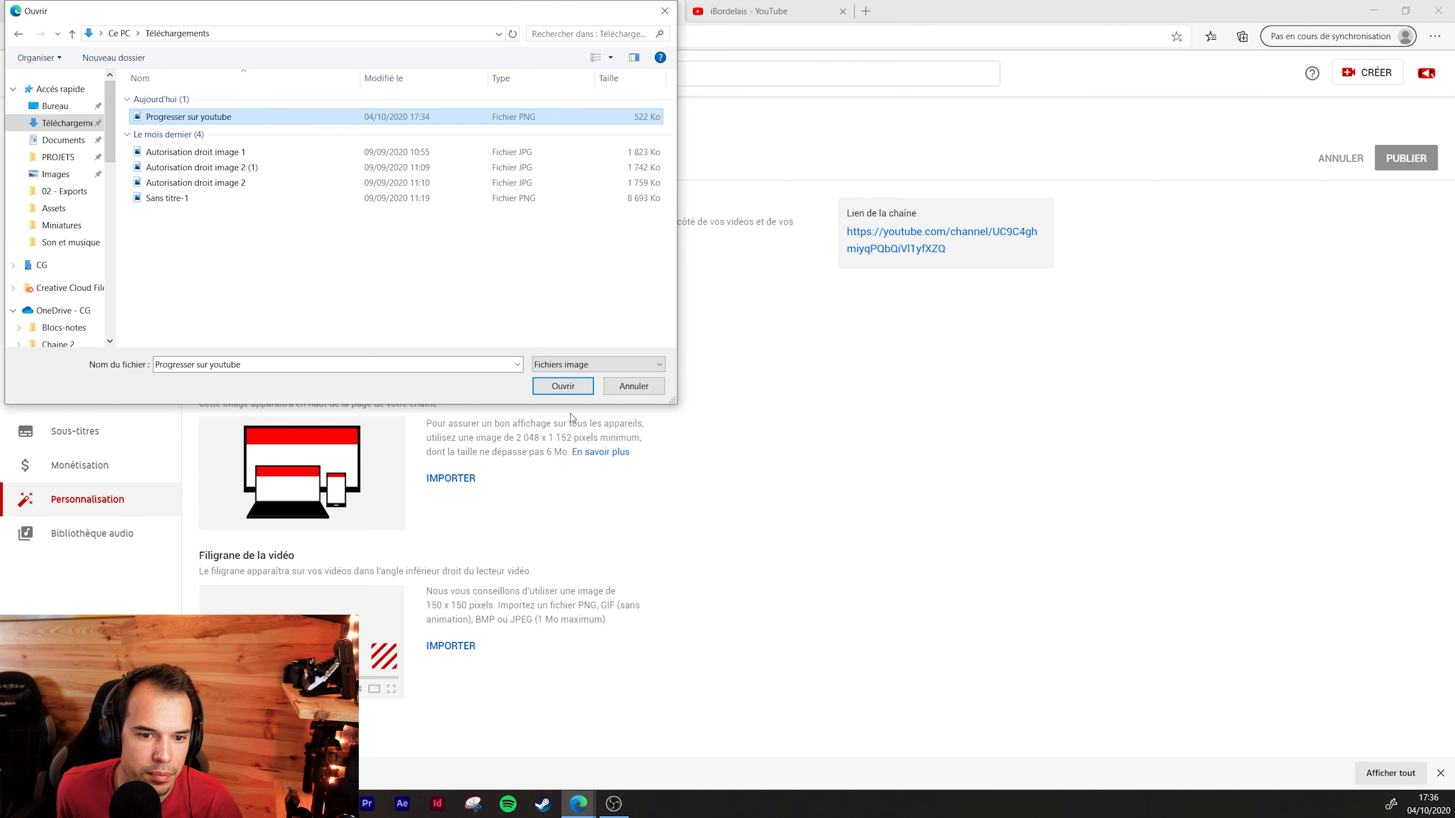
{"action": "left_click", "coordinate": [563, 386]}
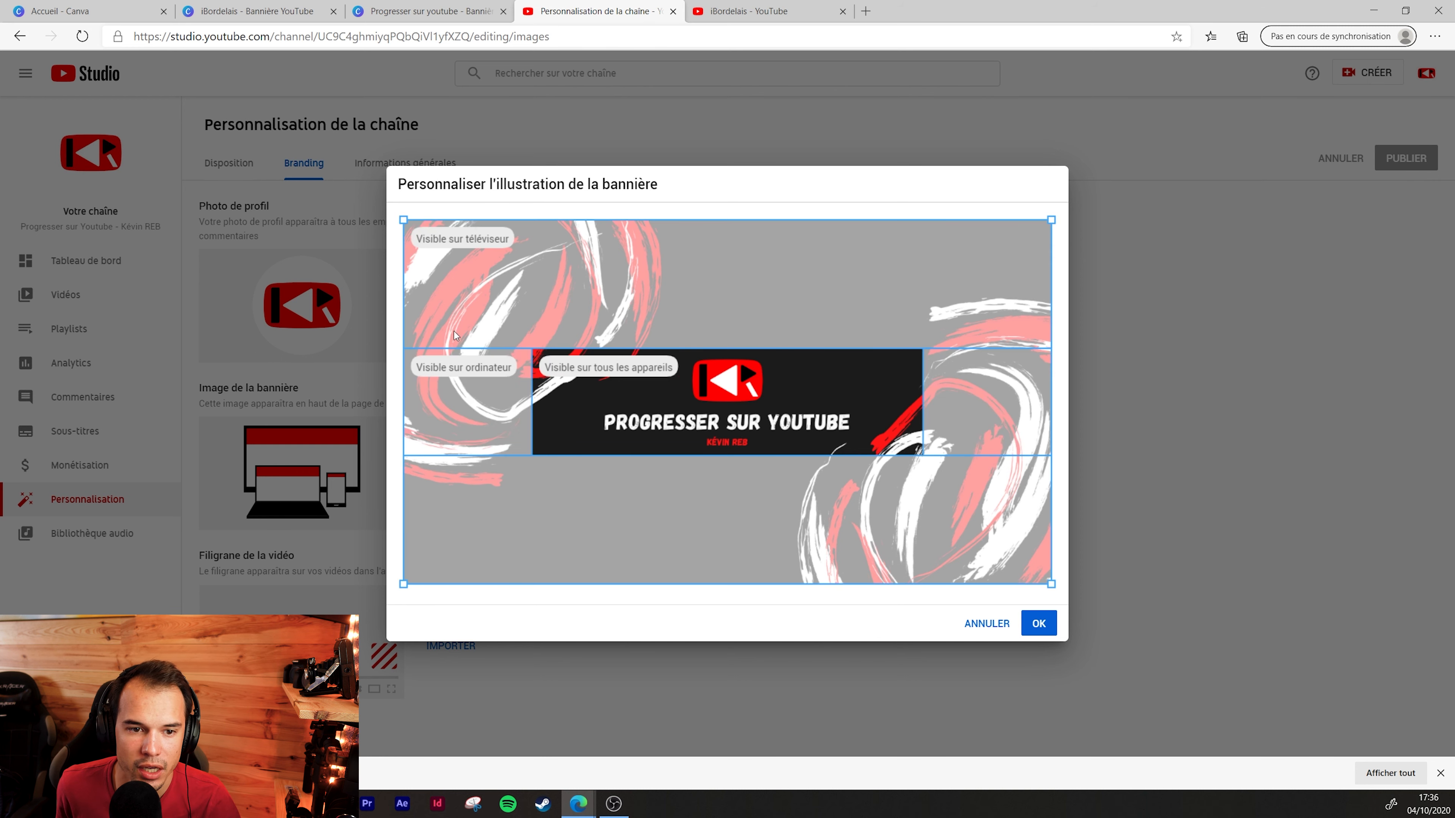
{"action": "key", "text": "Return"}
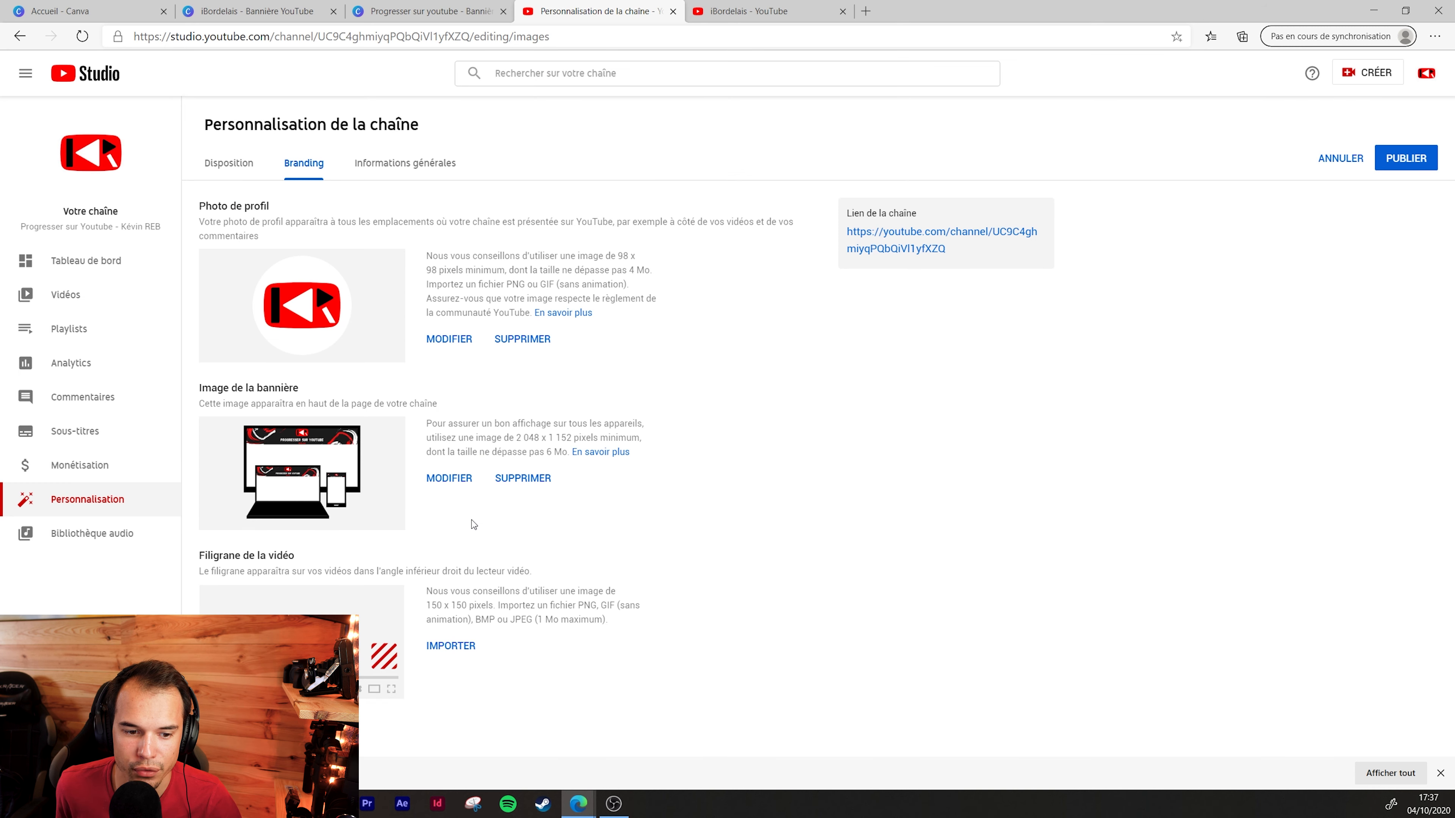
Publish the channel's branding changes and open the public channel page
{"action": "left_click", "coordinate": [1417, 160]}
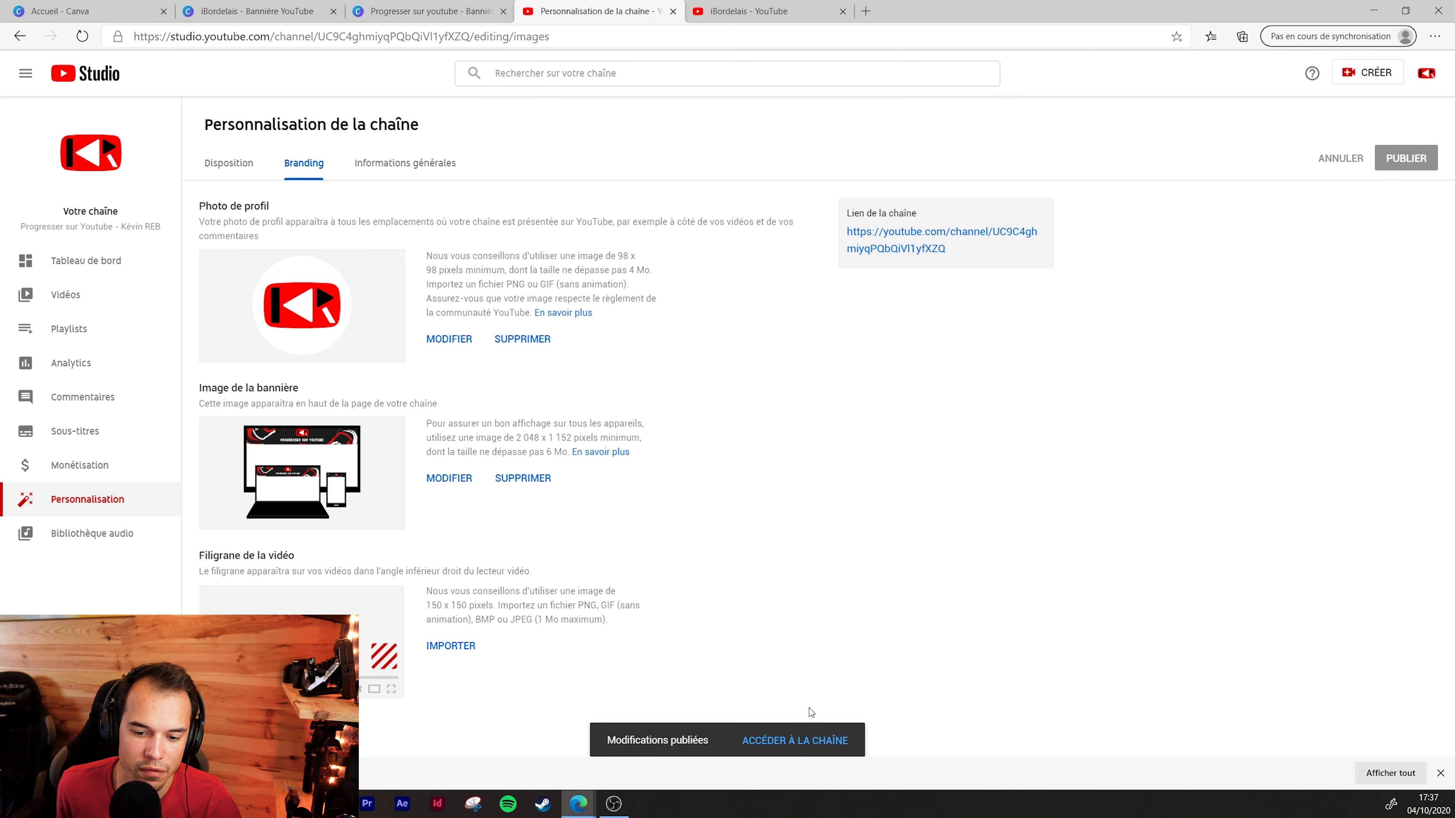
{"action": "left_click", "coordinate": [780, 745]}
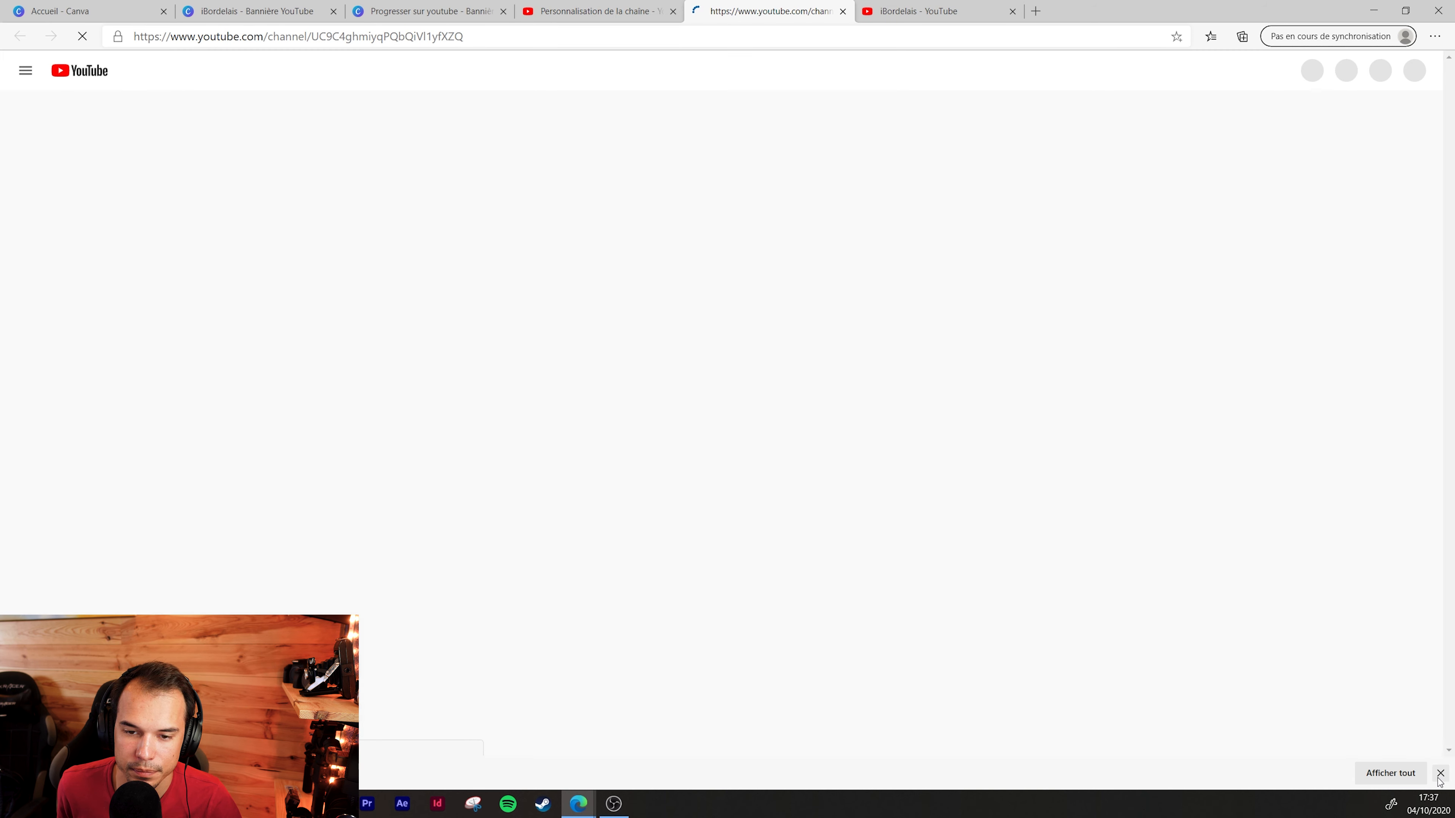